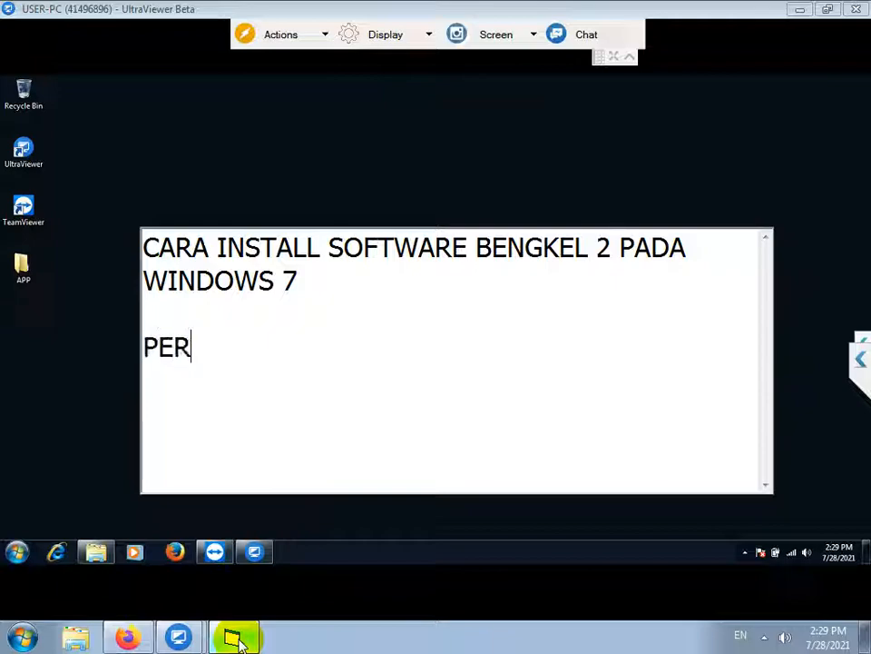
Add a first-step line about checking for an existing MySQL install, then show the remote All Programs list
{"action": "type", "text": "H SUDAH"}
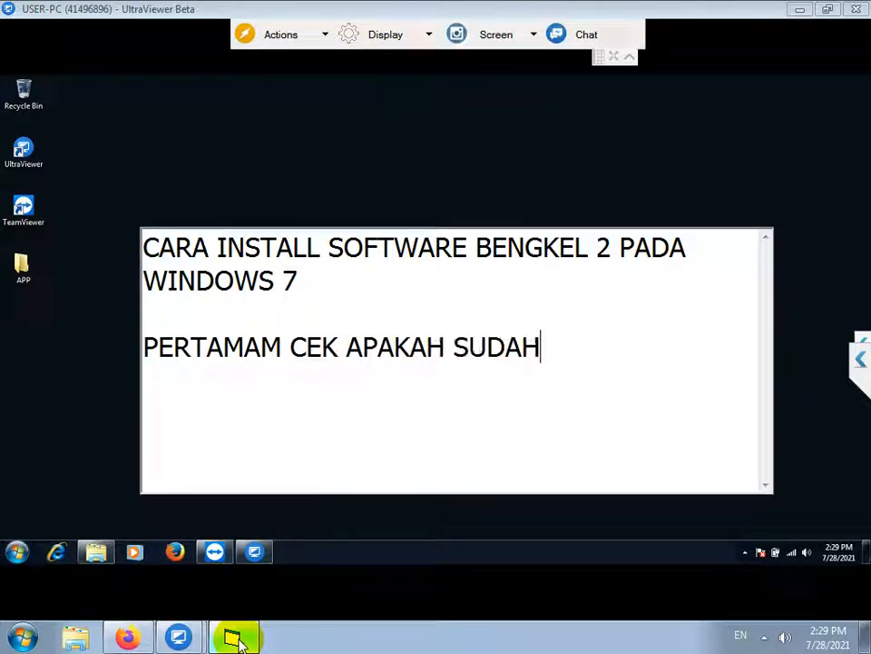
{"action": "type", "text": " PERNAH DIINSTALL MYS"}
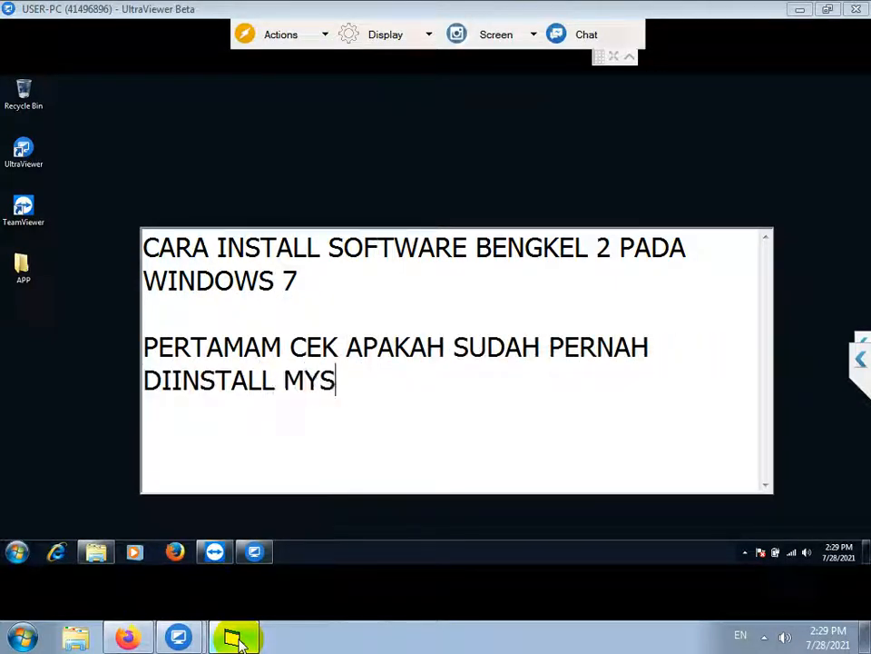
{"action": "left_click", "coordinate": [240, 643]}
{"action": "left_click", "coordinate": [17, 552]}
{"action": "left_click", "coordinate": [46, 497]}
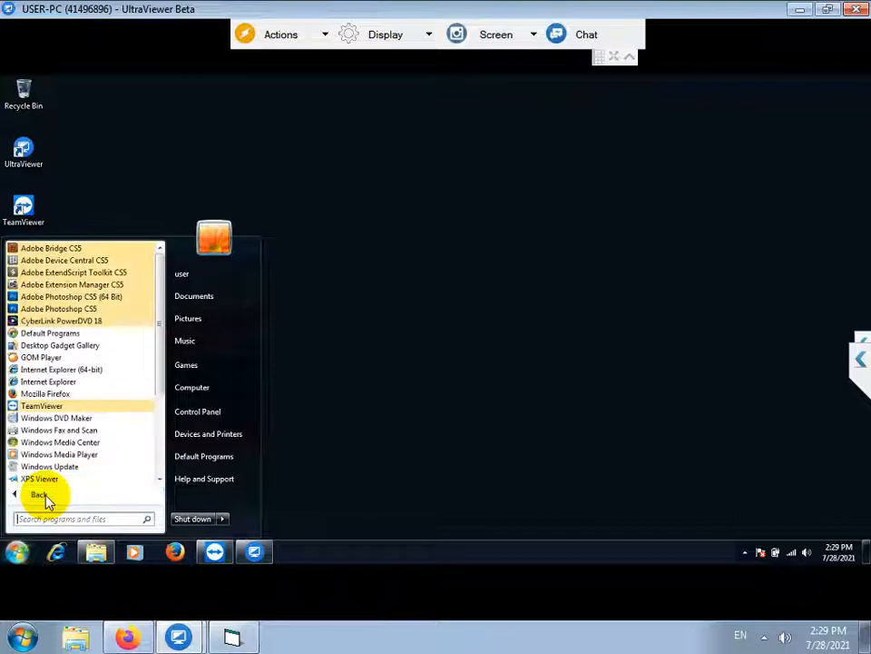
Add a note to check whether Windows is 32 or 64 bit
{"action": "scroll", "coordinate": [69, 427], "scroll_direction": "down", "scroll_amount": 4}
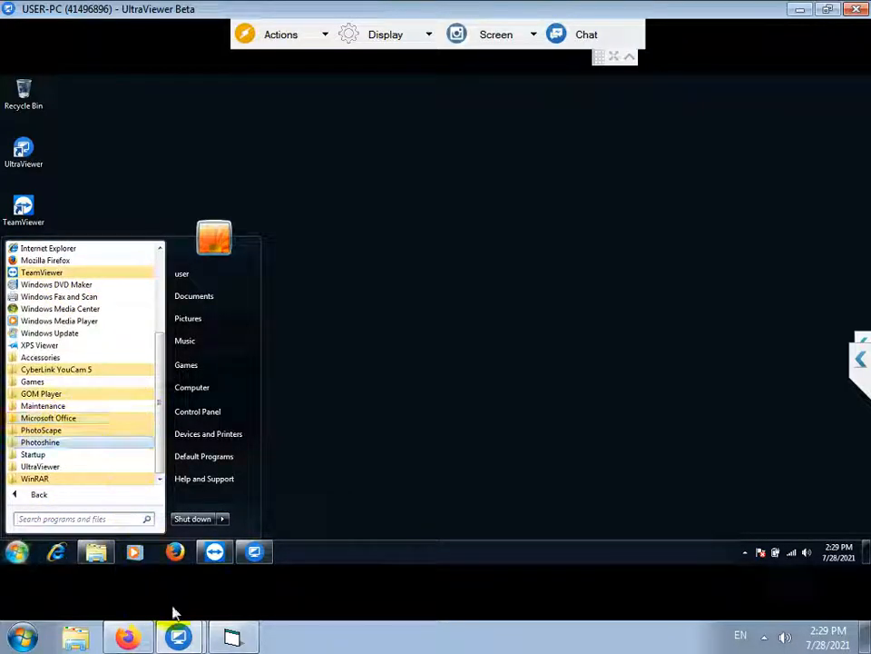
{"action": "left_click", "coordinate": [238, 639]}
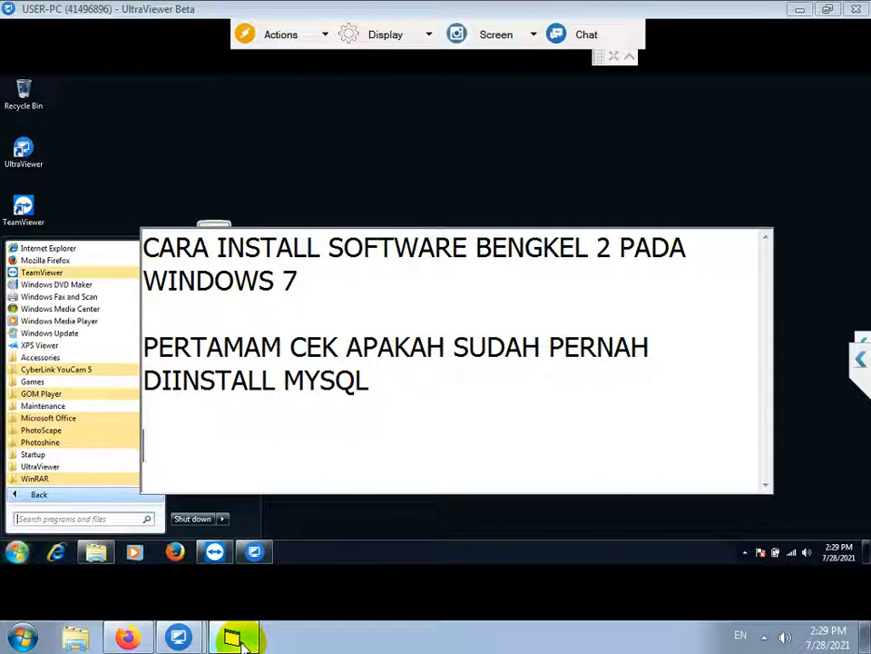
{"action": "type", "text": "KALAU BELU"}
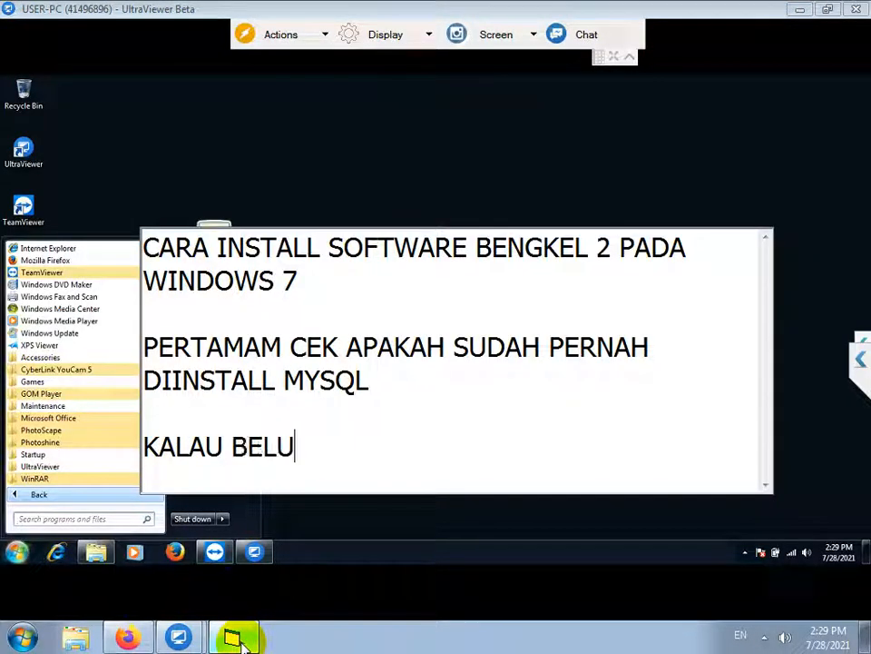
{"action": "type", "text": "M CEK WINDO"}
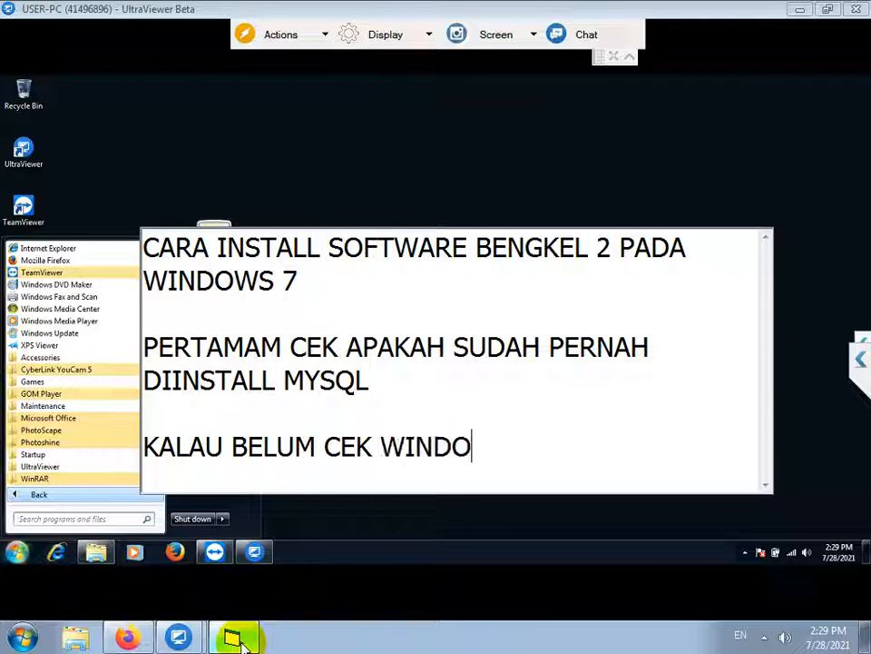
{"action": "type", "text": "WS NYA APAKAH 32 ATAU "}
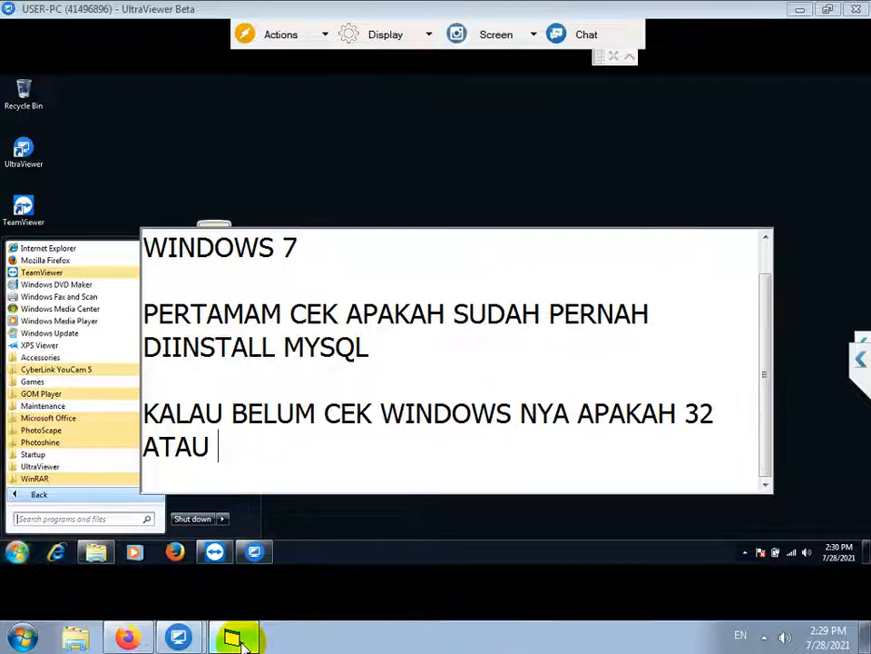
{"action": "type", "text": "64BIT"}
{"action": "key", "text": "Return"}
{"action": "key", "text": "Return"}
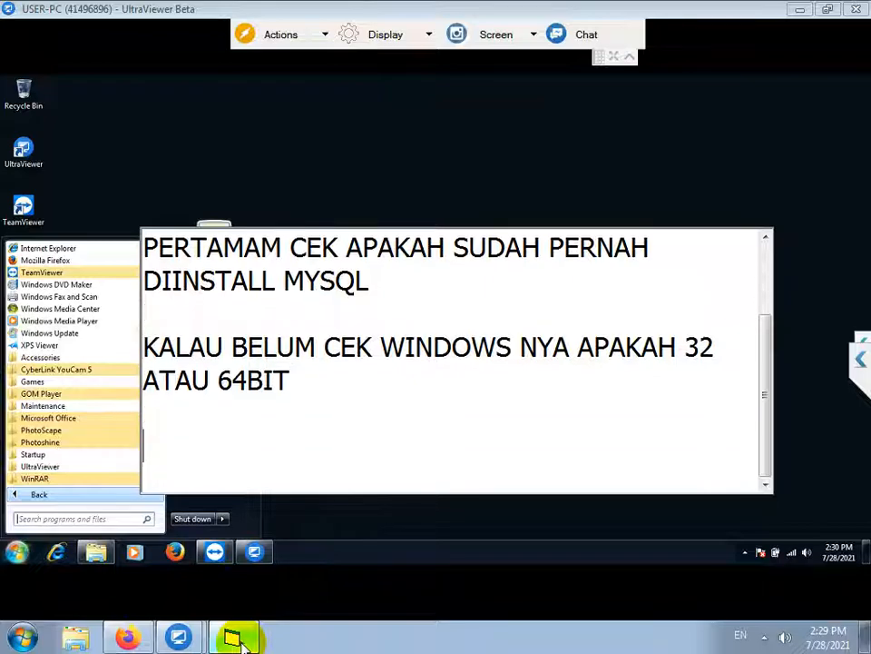
Open the remote computer's system properties from the Computer entry
{"action": "left_click", "coordinate": [250, 515]}
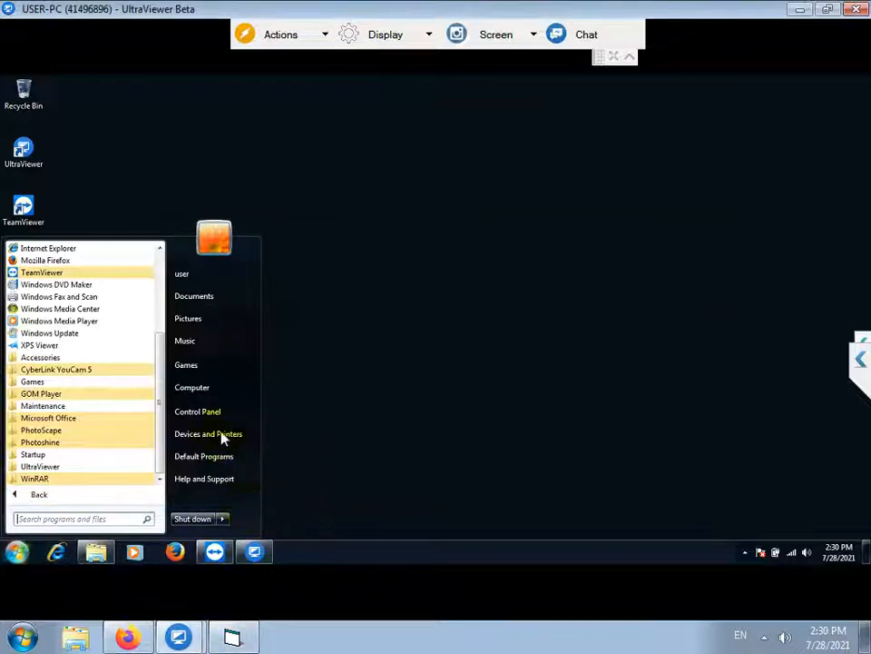
{"action": "right_click", "coordinate": [205, 388]}
{"action": "left_click", "coordinate": [249, 489]}
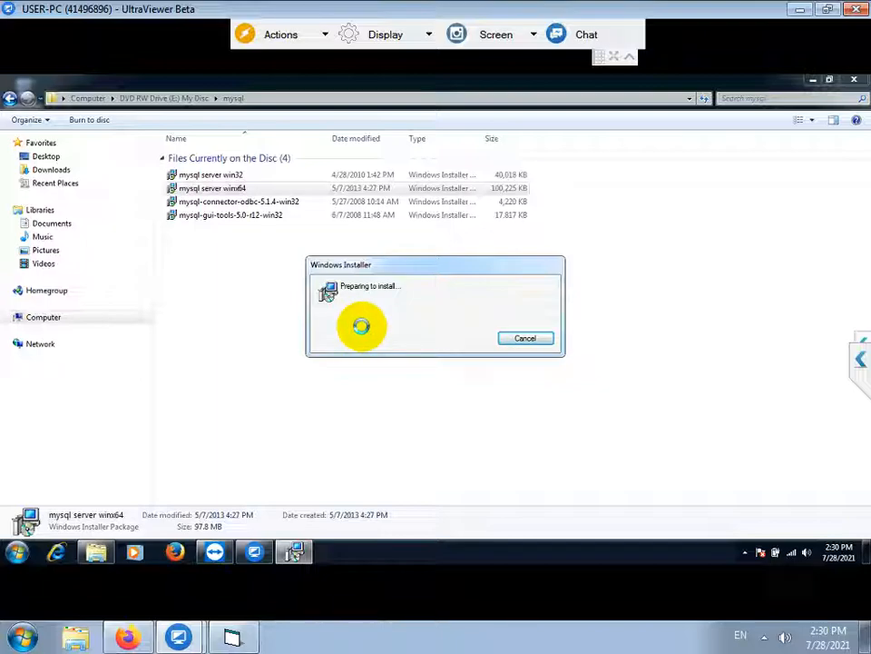
Bring the setup notes window back to the front
{"action": "left_click", "coordinate": [234, 636]}
Note that MySQL Connector ODBC and GUI Tools are installed after the server finishes
{"action": "type", "text": "SETEL"}
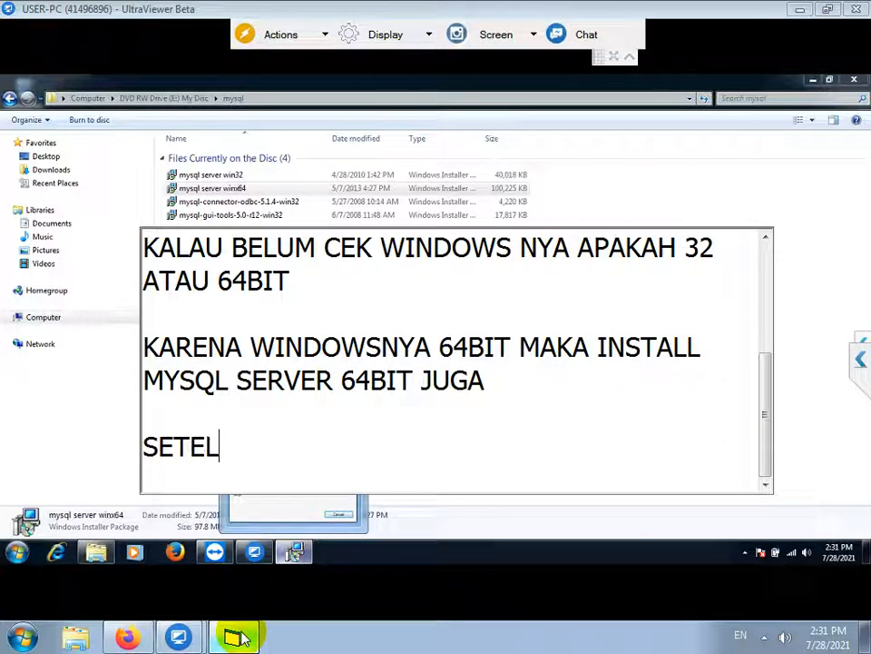
{"action": "type", "text": "AH INSTALL SELESAI, "}
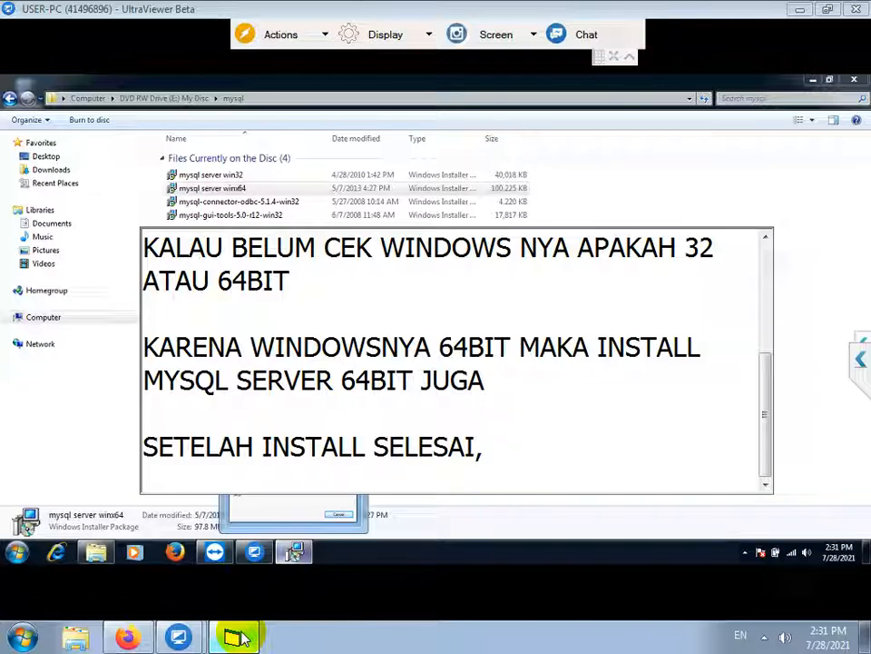
{"action": "type", "text": "DILANJUTKAN DE"}
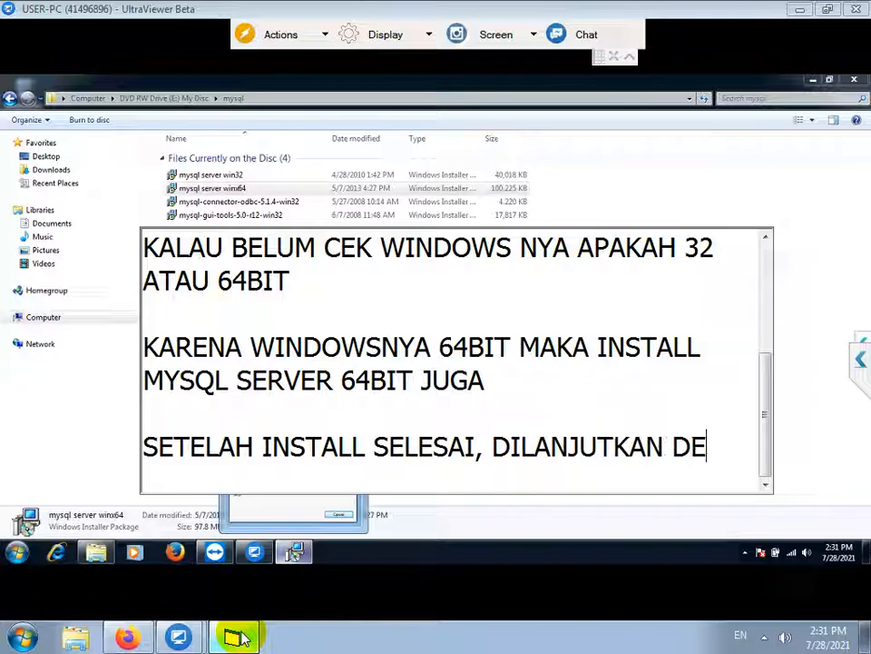
{"action": "type", "text": "NGAN INSTALL M"}
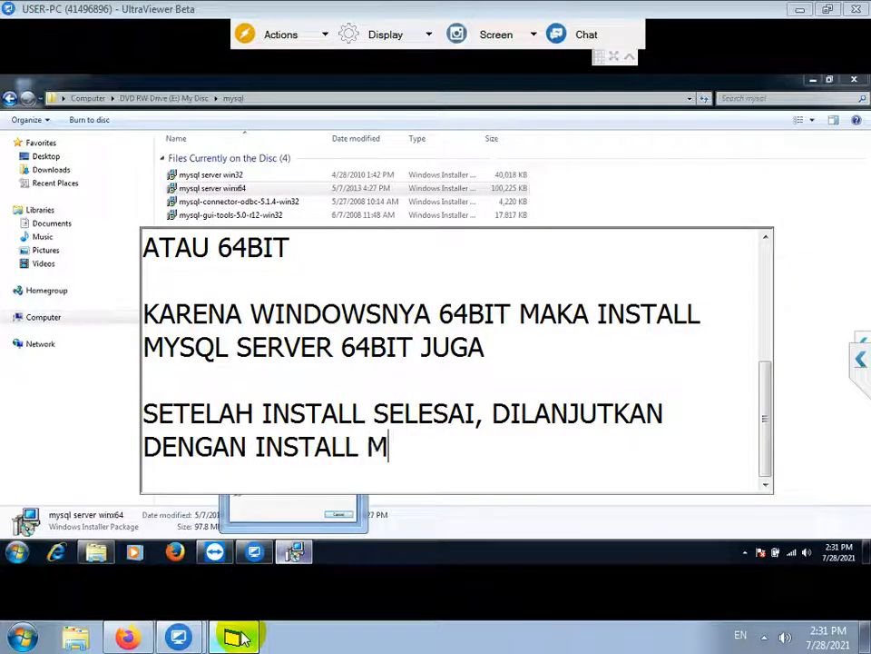
{"action": "type", "text": "YSQL CONNECTOR"}
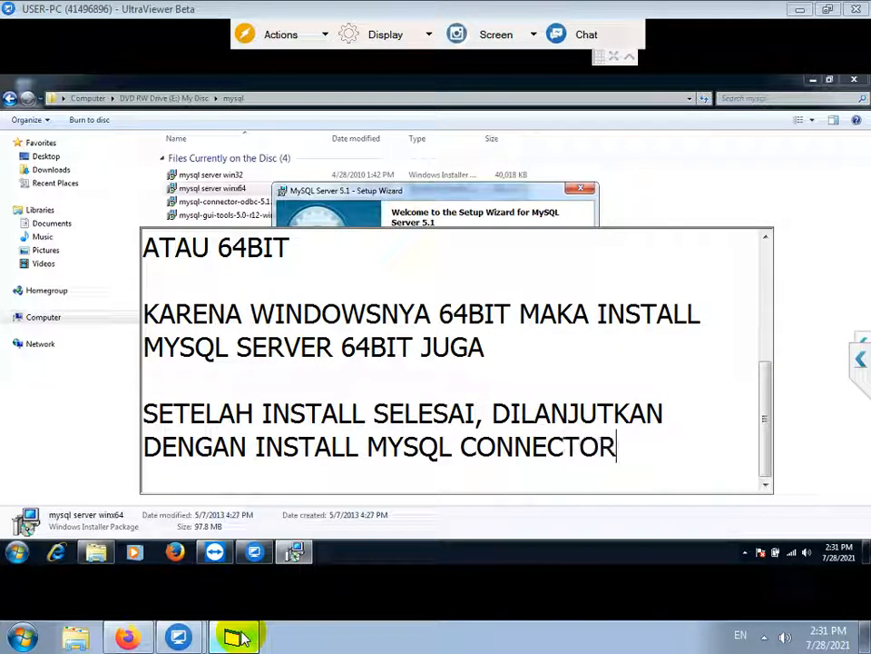
{"action": "type", "text": " ODBC DAN GUI T"}
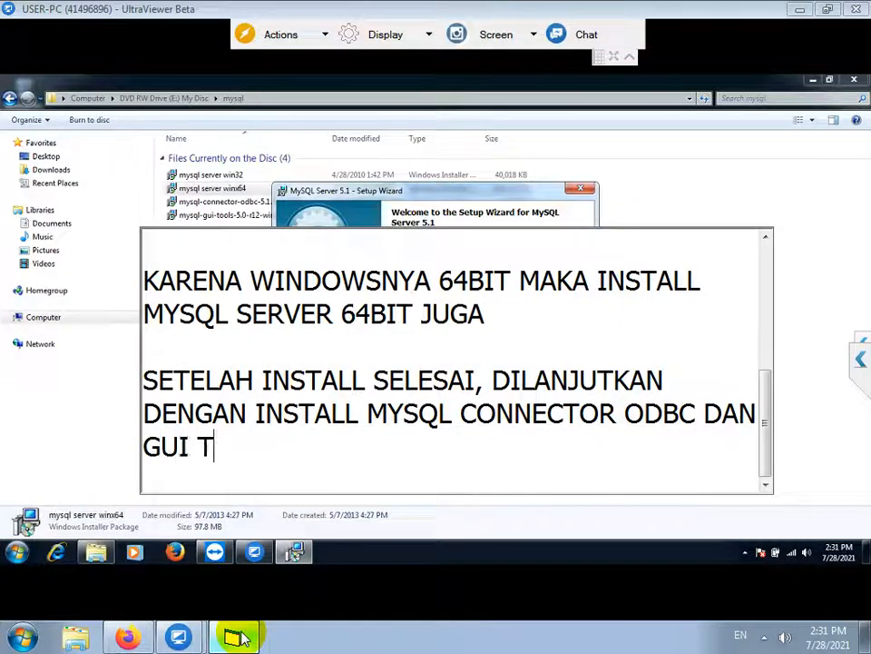
{"action": "type", "text": "OOLS NYA"}
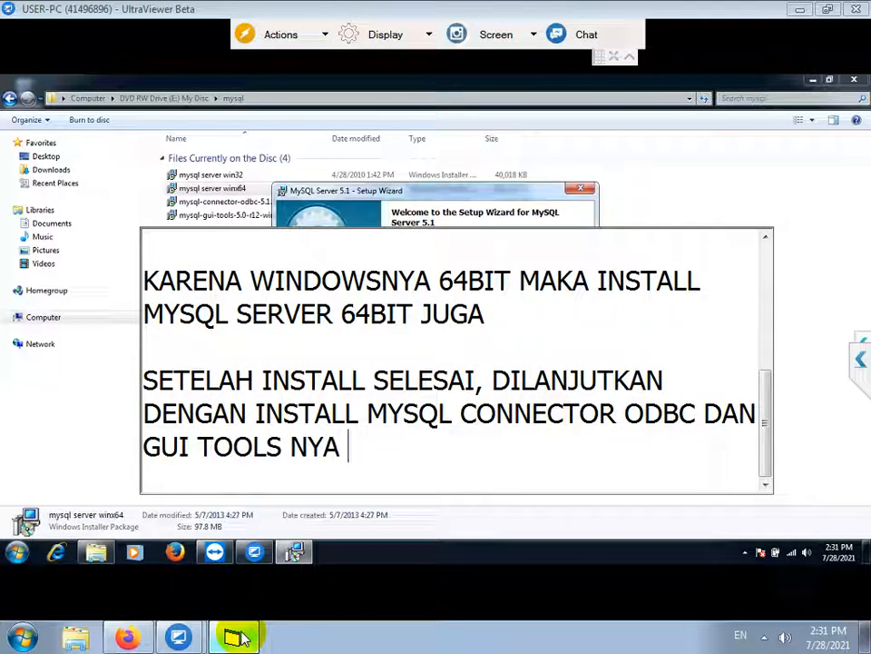
{"action": "type", "text": " TAPI PAKAI YANG 32BIT SAJA"}
{"action": "key", "text": "Return"}
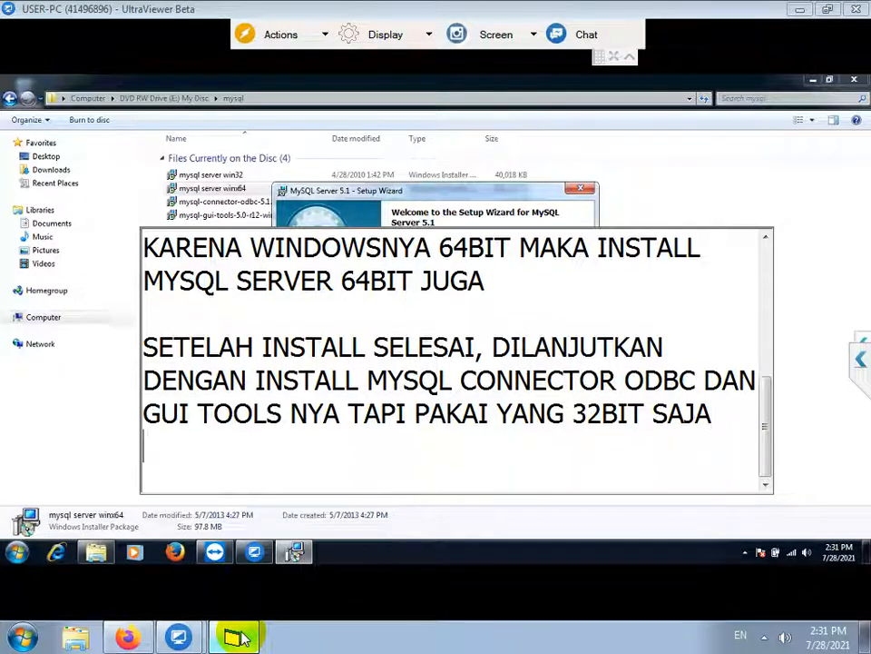
Install MySQL Server 5.1 with the Typical setup type and allow the permission prompt
{"action": "left_click", "coordinate": [389, 184]}
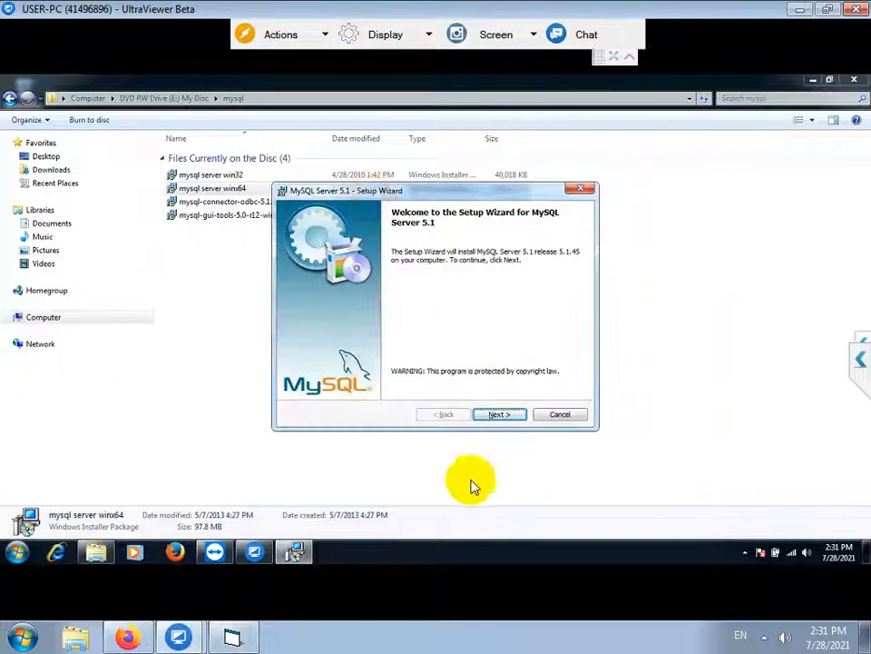
{"action": "left_click", "coordinate": [500, 416]}
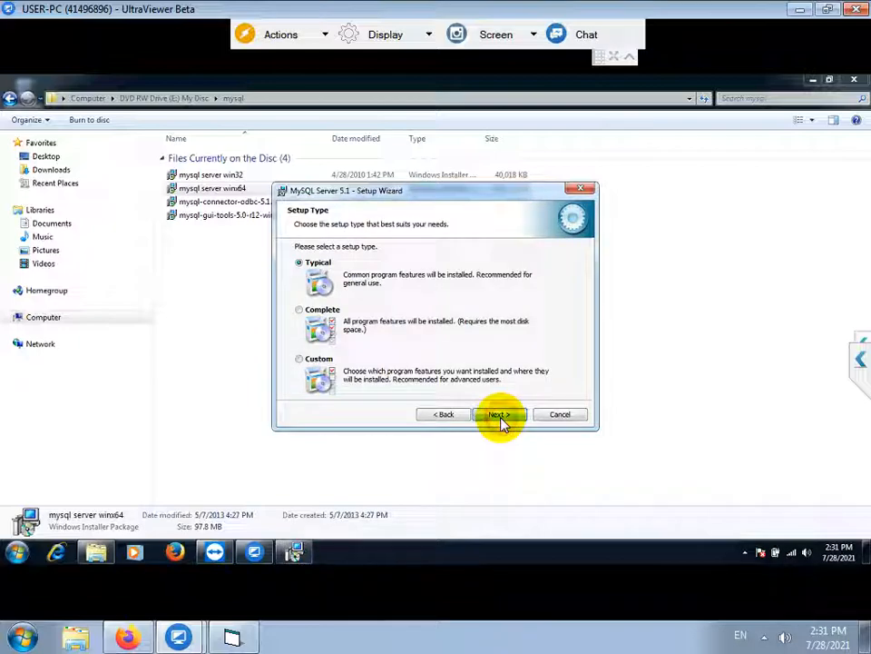
{"action": "left_click", "coordinate": [500, 416]}
{"action": "left_click", "coordinate": [500, 415]}
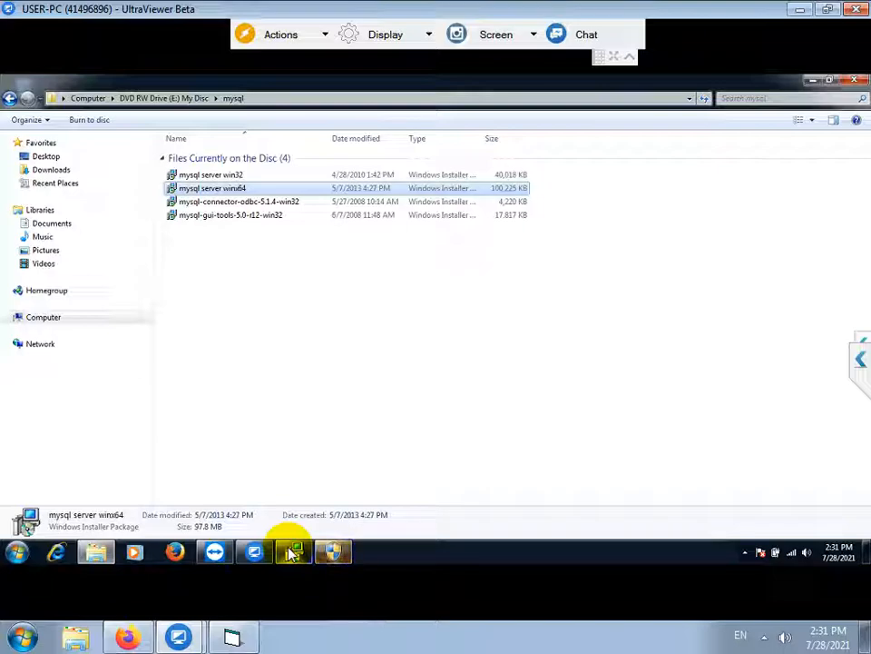
{"action": "left_click", "coordinate": [345, 550]}
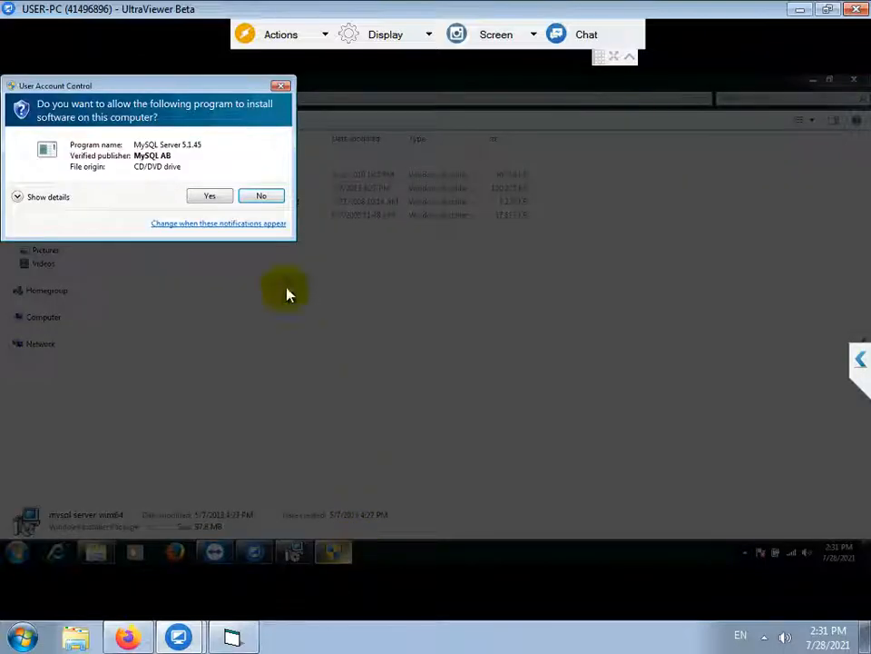
{"action": "left_click", "coordinate": [209, 197]}
Skip the Enterprise pages, untick registration, finish setup, and allow the instance configuration tool
{"action": "left_click", "coordinate": [296, 552]}
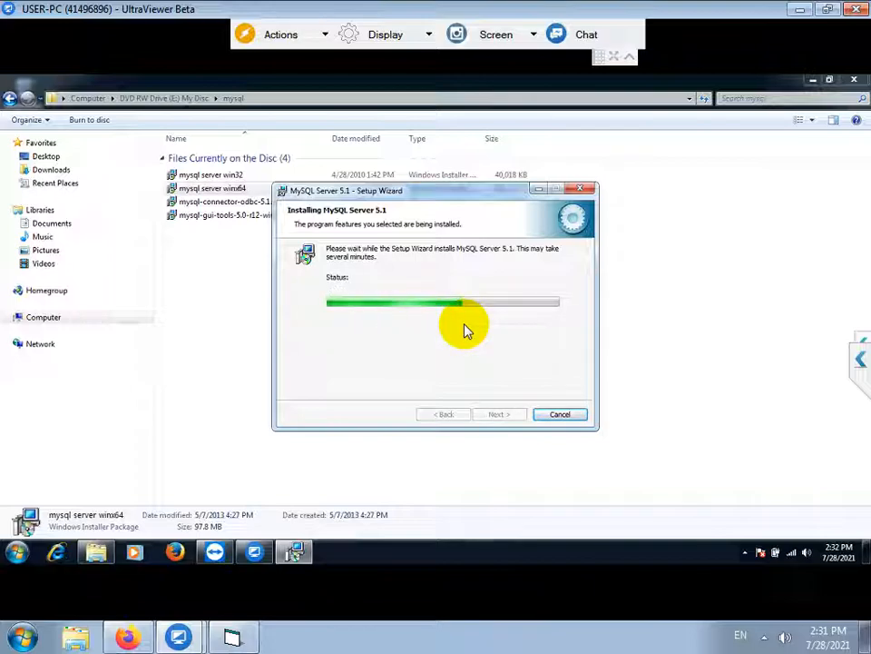
{"action": "left_click", "coordinate": [491, 415]}
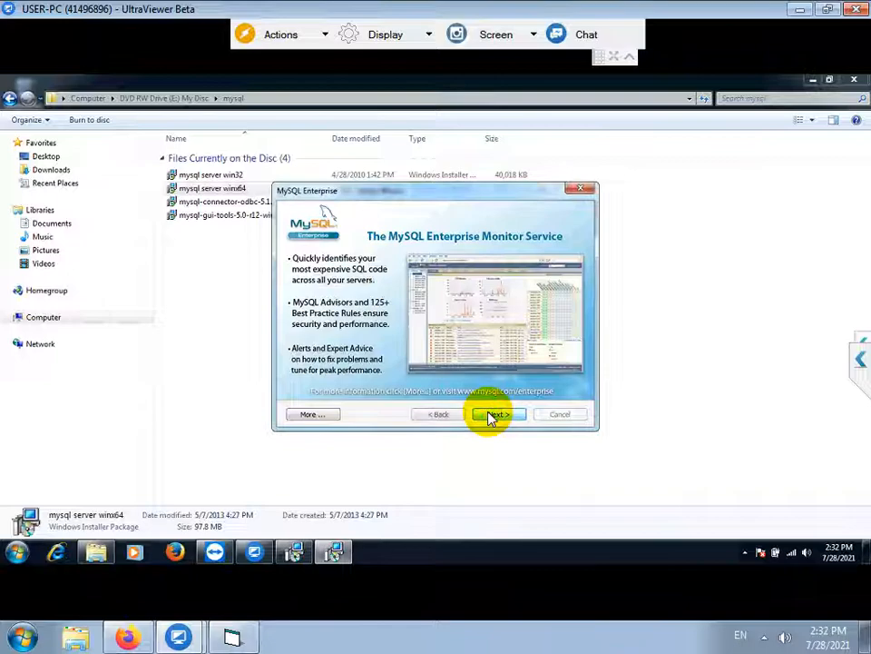
{"action": "left_click", "coordinate": [491, 415]}
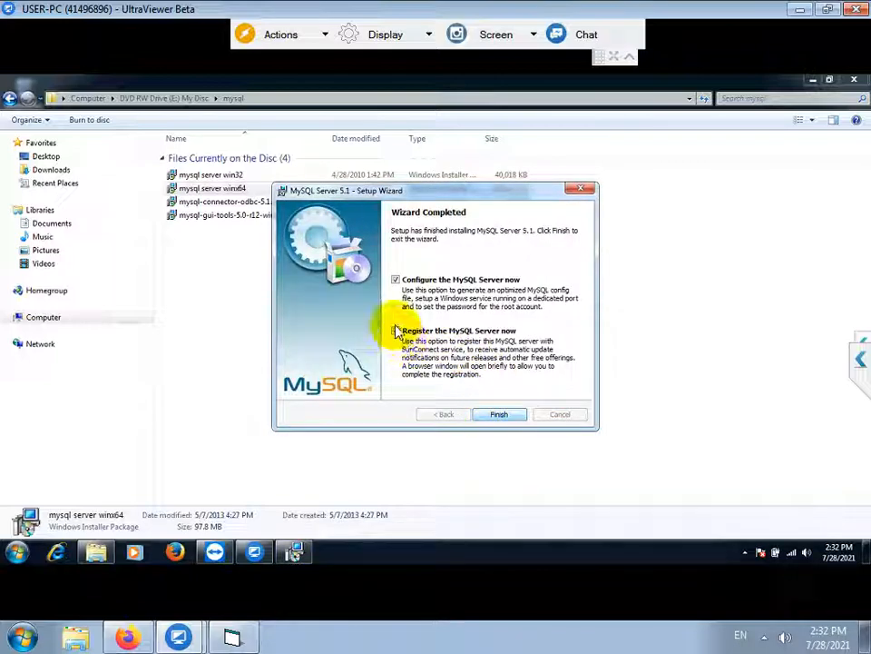
{"action": "left_click", "coordinate": [395, 330]}
{"action": "left_click", "coordinate": [494, 420]}
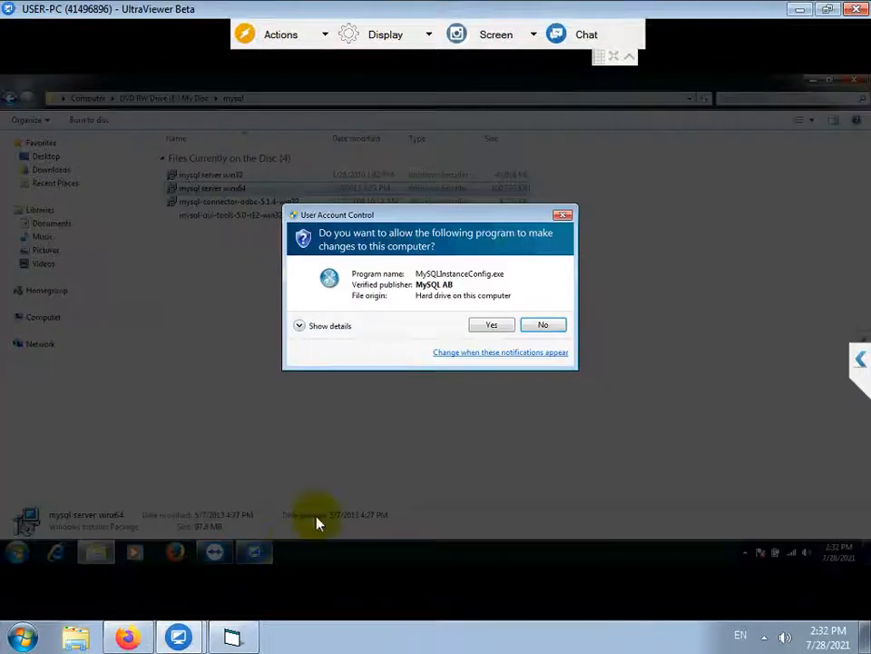
{"action": "left_click", "coordinate": [475, 329]}
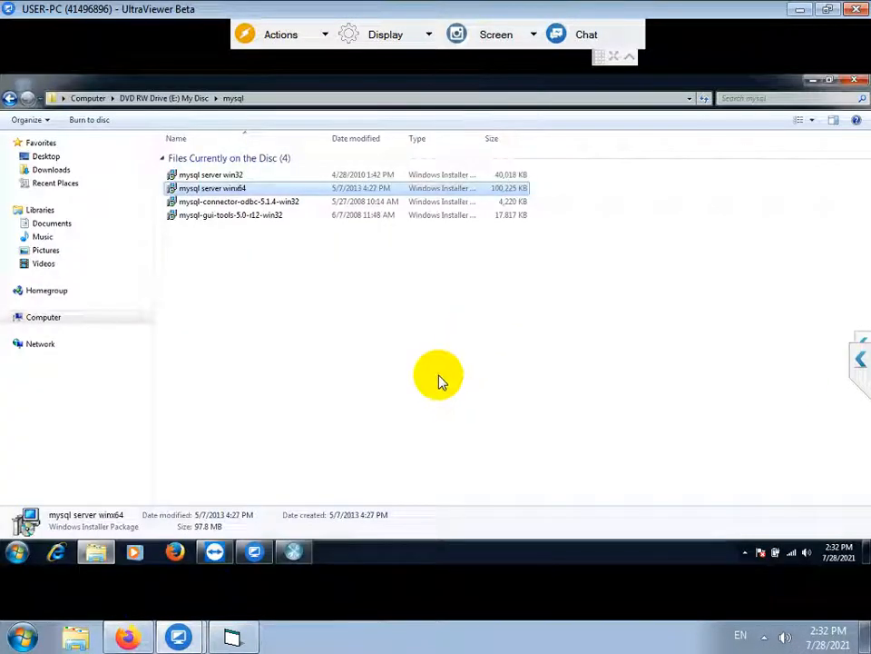
Accept Developer Machine, database usage, InnoDB tablespace and concurrent connection defaults in the configuration wizard
{"action": "left_click_drag", "start_coordinate": [418, 265], "coordinate": [462, 163]}
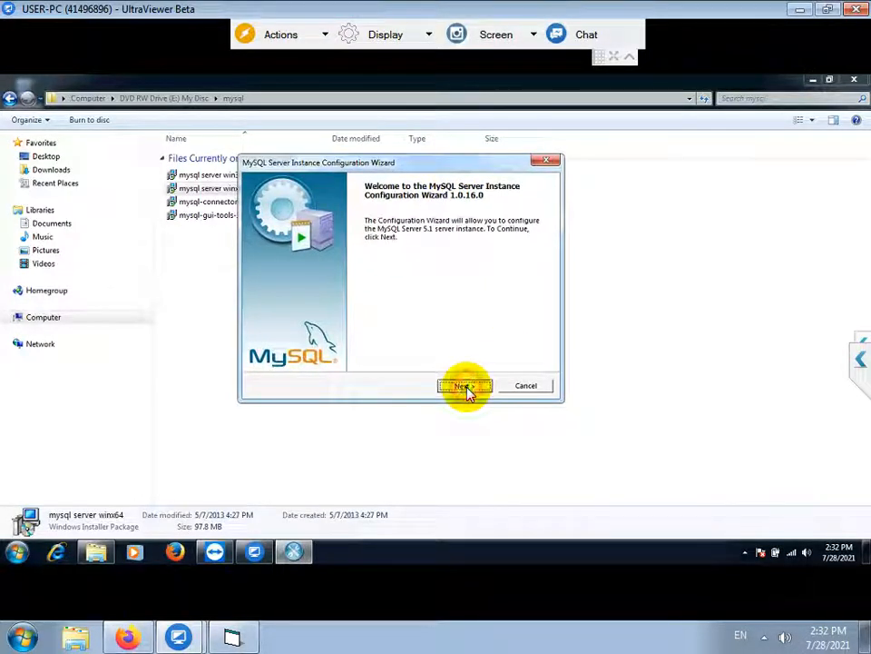
{"action": "left_click", "coordinate": [464, 386]}
{"action": "left_click", "coordinate": [464, 386]}
{"action": "left_click", "coordinate": [464, 386]}
{"action": "left_click", "coordinate": [464, 386]}
{"action": "left_click", "coordinate": [464, 386]}
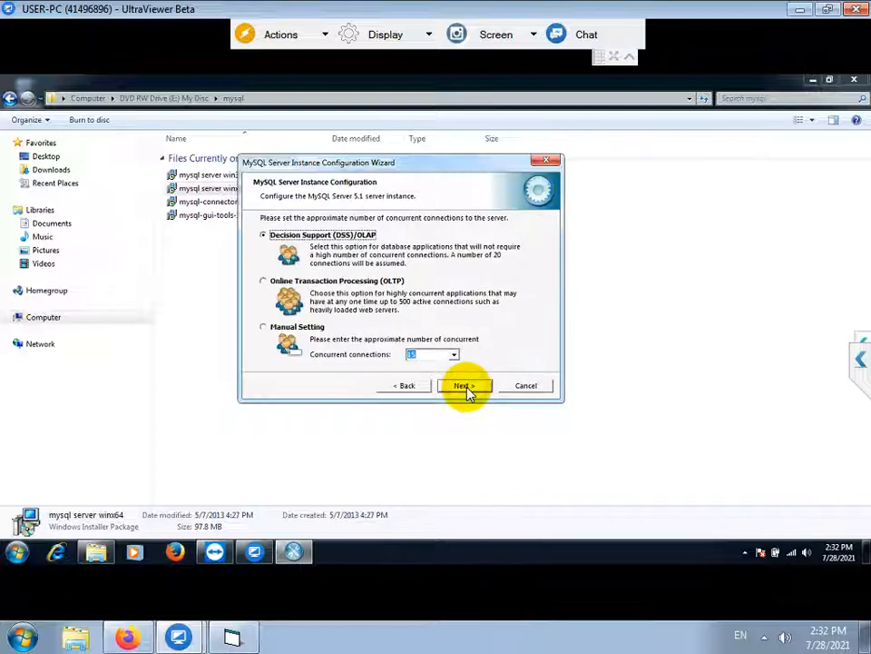
{"action": "left_click", "coordinate": [464, 386]}
Add a firewall exception for port 3306 and keep default character set and service options
{"action": "left_click", "coordinate": [414, 279]}
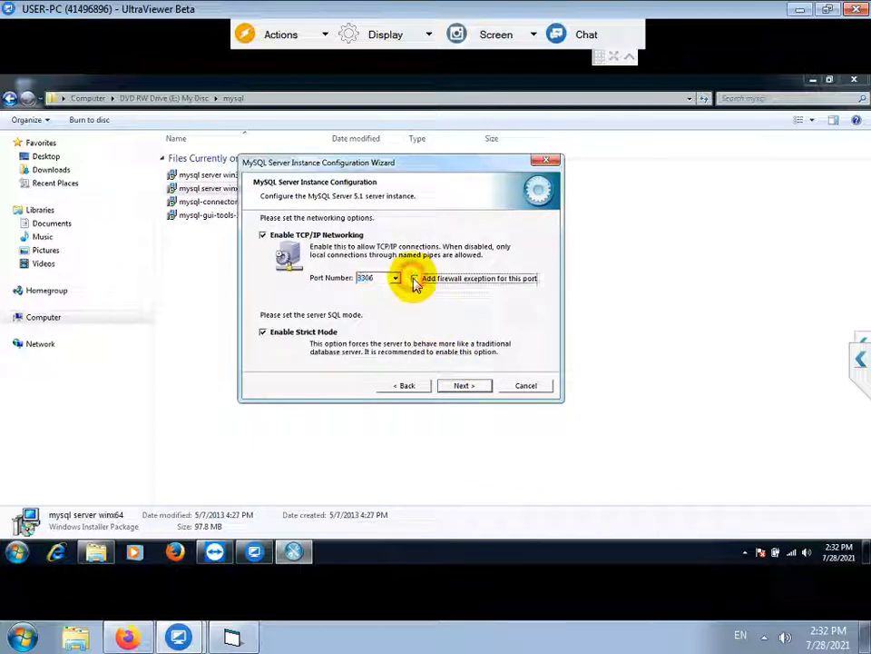
{"action": "left_click", "coordinate": [459, 386]}
{"action": "left_click", "coordinate": [459, 385]}
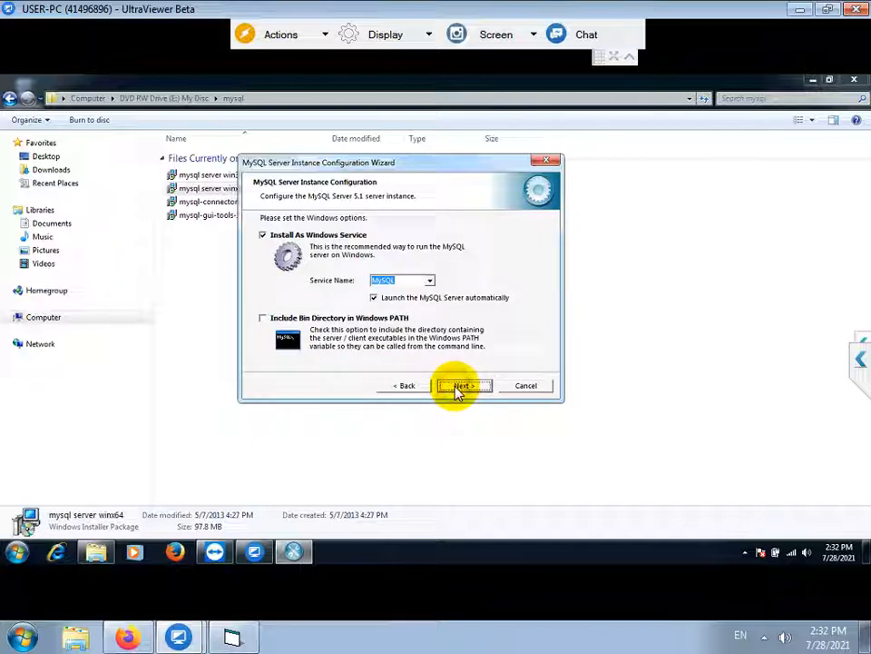
{"action": "left_click", "coordinate": [458, 386]}
{"action": "left_click", "coordinate": [227, 640]}
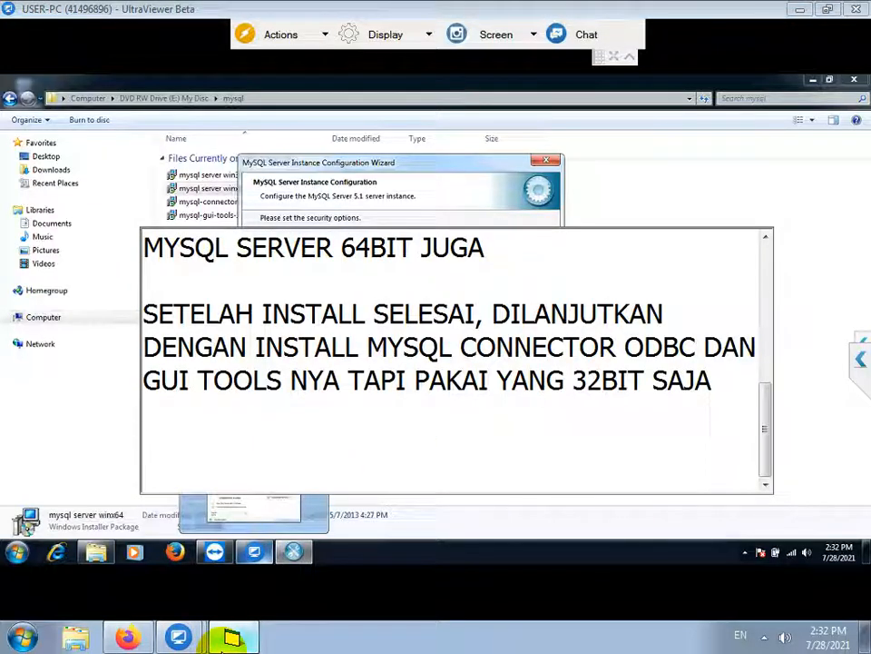
Note that the password and confirm fields both take the root password in lowercase
{"action": "type", "text": "PASSWORDN DAN C"}
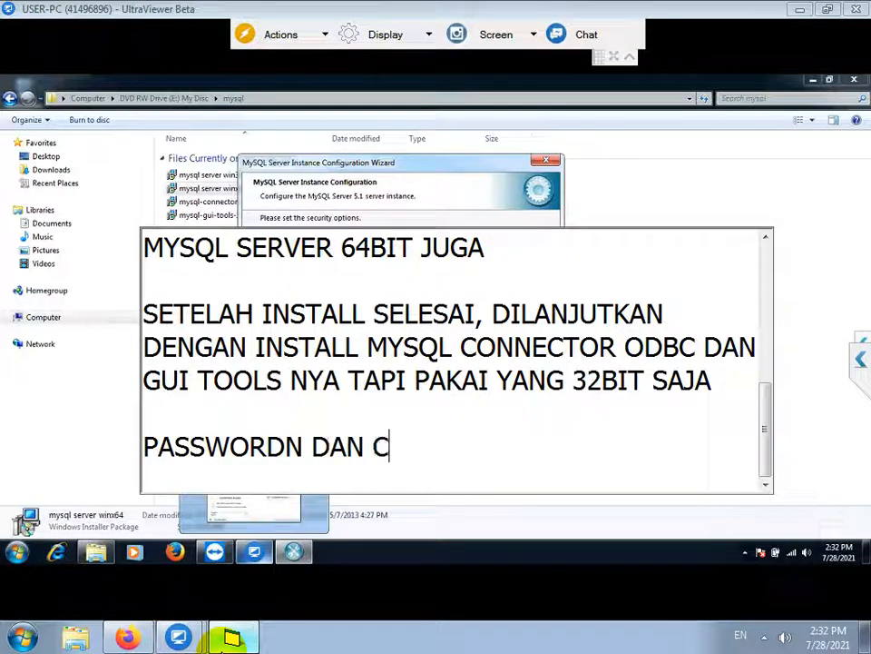
{"action": "type", "text": "ONFIRM DIISI RO"}
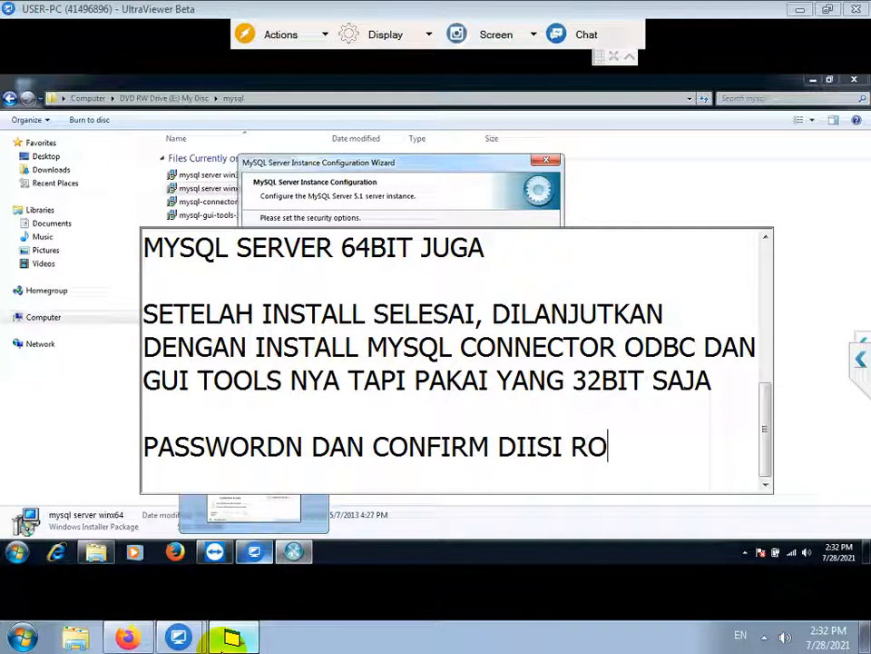
{"action": "type", "text": "OT SEMU AKECIL SEMUA"}
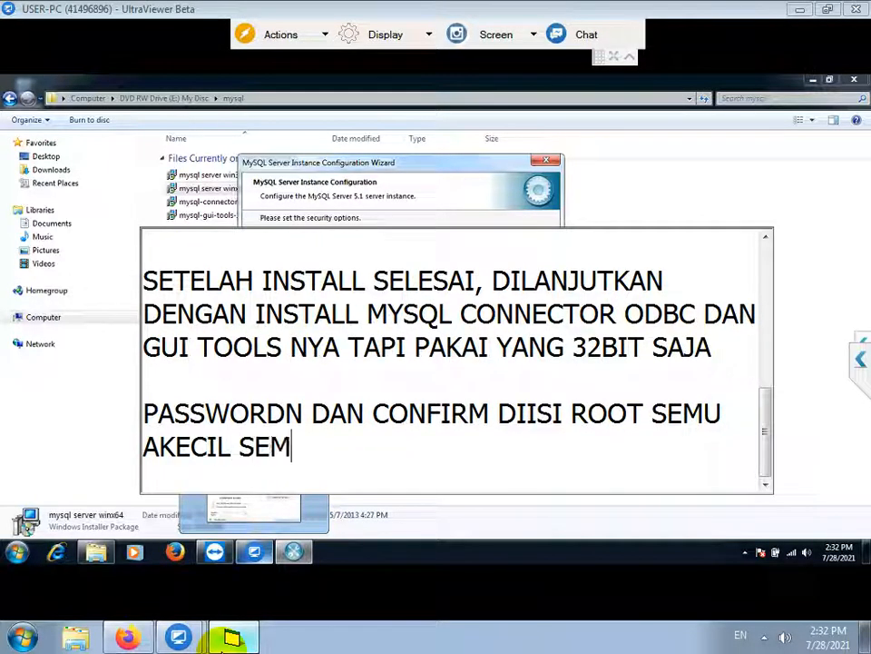
{"action": "key", "text": "Home"}
{"action": "key", "text": "BackSpace"}
{"action": "key", "text": "End"}
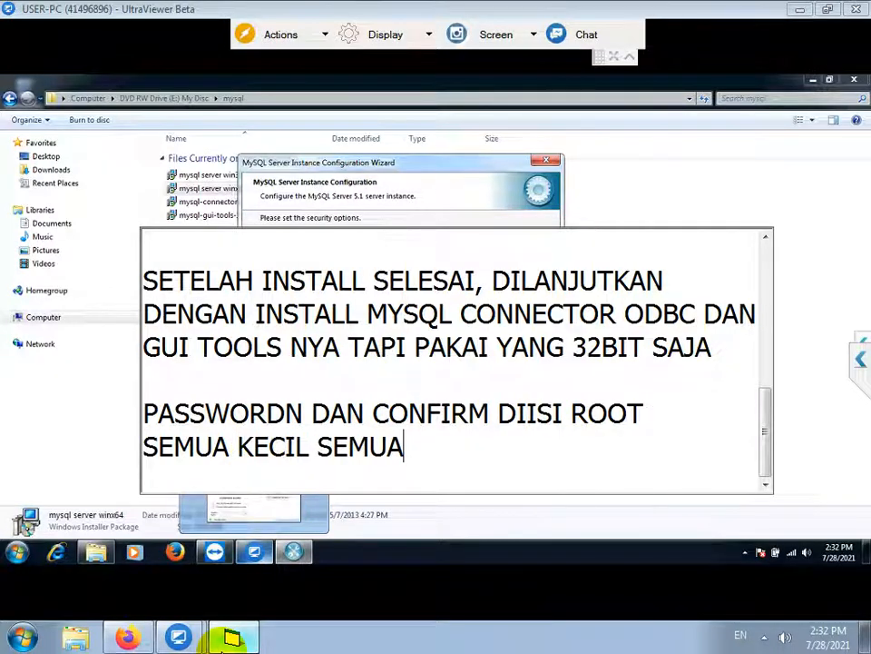
{"action": "key", "text": "Return"}
Remove the stray N after PASSWORD and add the line 'CENTANG ENABLE ROOT ACCESS'
{"action": "key", "text": "Up"}
{"action": "key", "text": "Up"}
{"action": "key", "text": "Up"}
{"action": "key", "text": "Down"}
{"action": "key", "text": "ctrl+Right"}
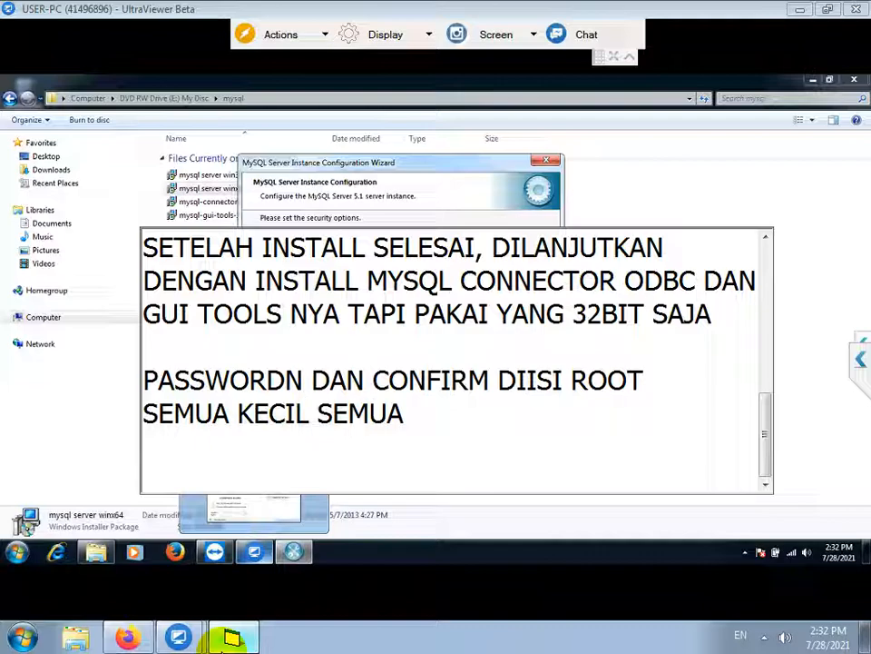
{"action": "key", "text": "BackSpace"}
{"action": "key", "text": "Down"}
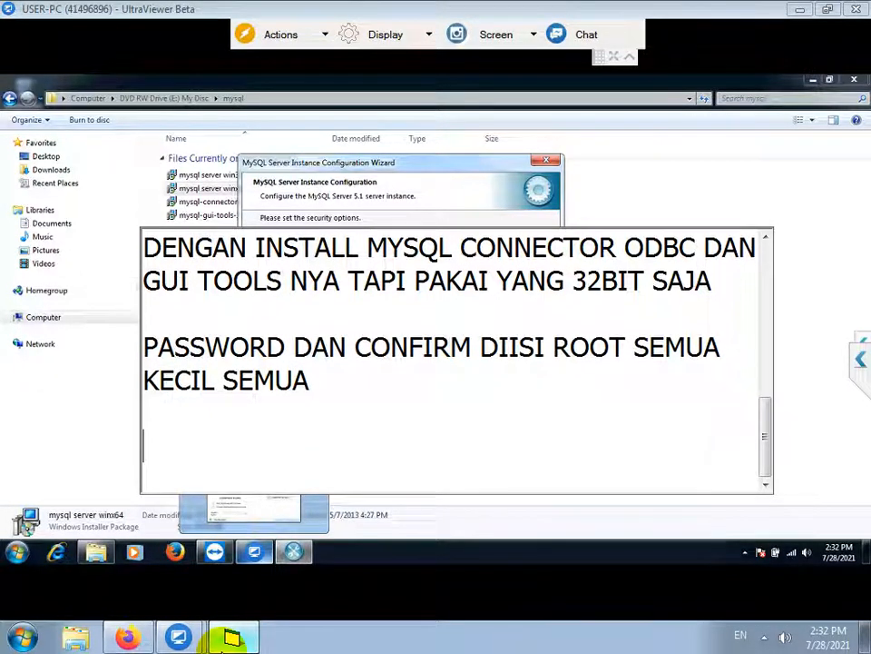
{"action": "type", "text": "CENTANG ENABLE ROOT"}
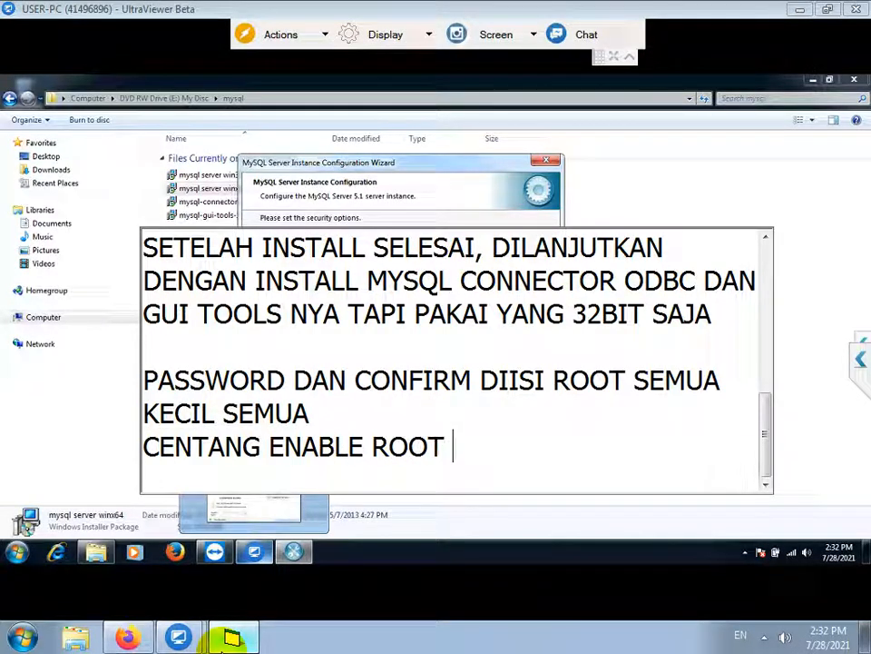
{"action": "type", "text": " ACCESS"}
{"action": "key", "text": "Return"}
{"action": "key", "text": "Return"}
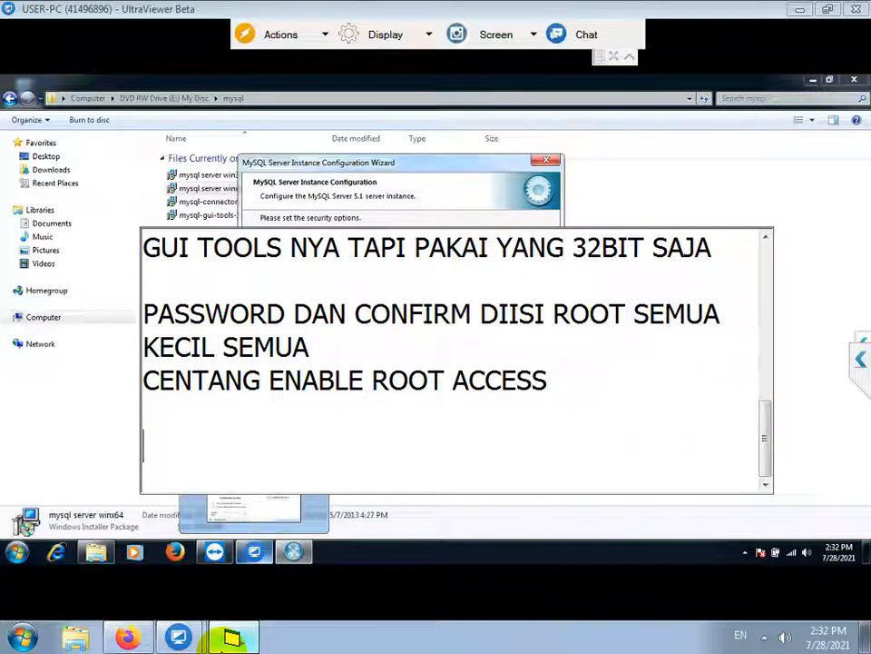
Enter and confirm the root password, enable remote root access, and execute the configuration
{"action": "left_click", "coordinate": [400, 257]}
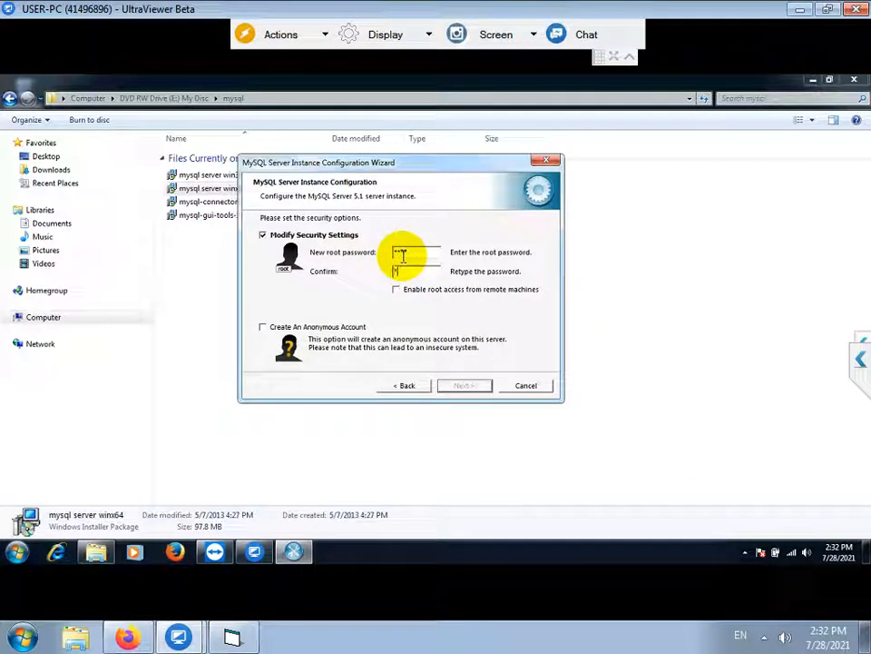
{"action": "left_click", "coordinate": [397, 289]}
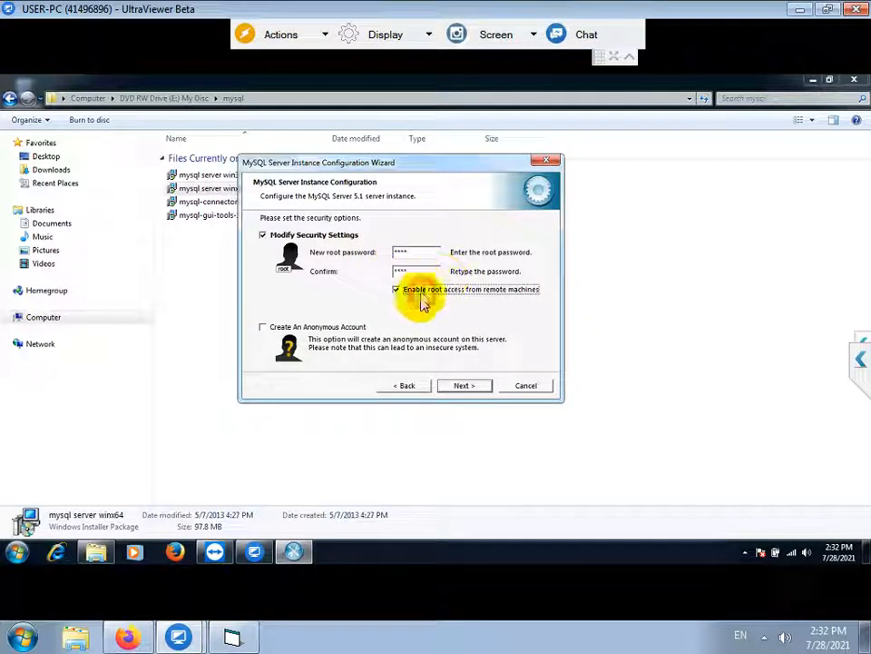
{"action": "left_click", "coordinate": [461, 386]}
{"action": "left_click", "coordinate": [463, 386]}
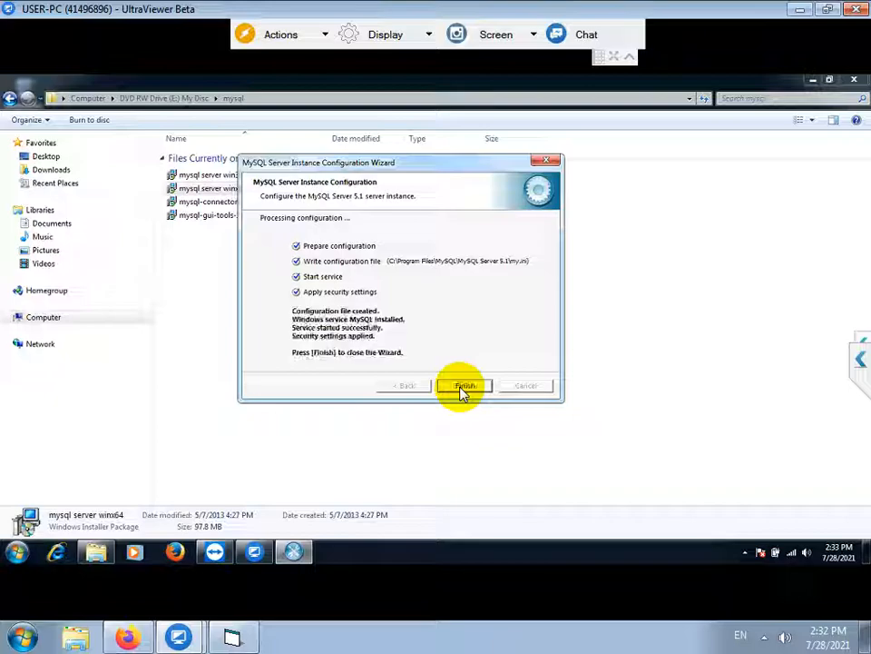
{"action": "left_click", "coordinate": [463, 387]}
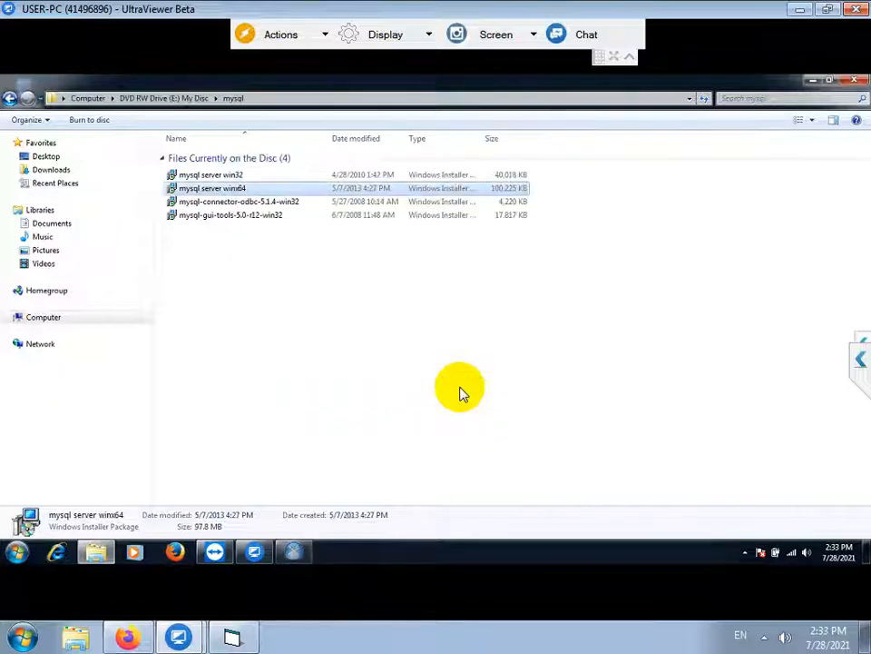
Install mysql-connector-odbc-5.1.4-win32 with the Typical setup type, allowing the permission prompt
{"action": "left_click", "coordinate": [234, 204]}
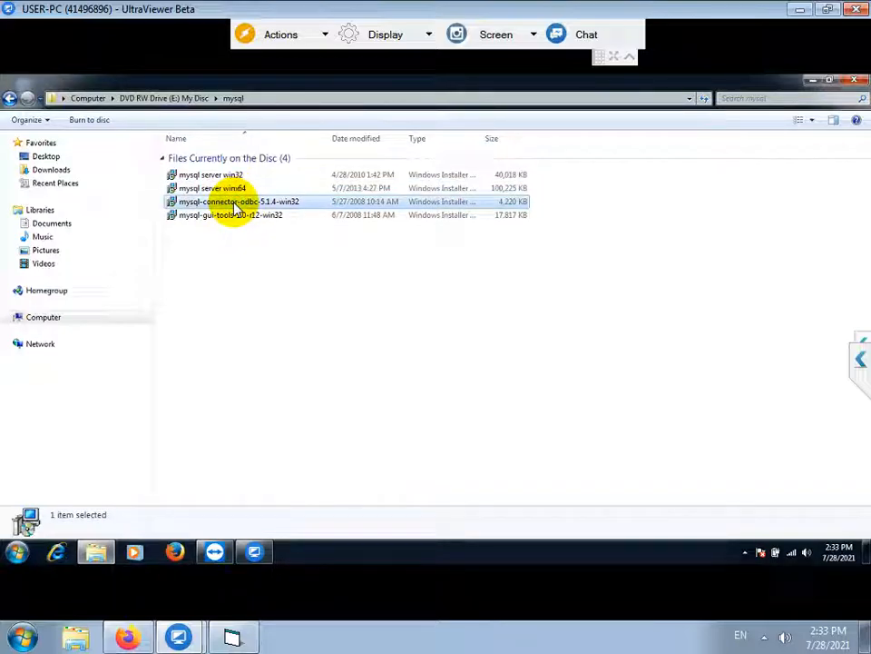
{"action": "double_click", "coordinate": [234, 205]}
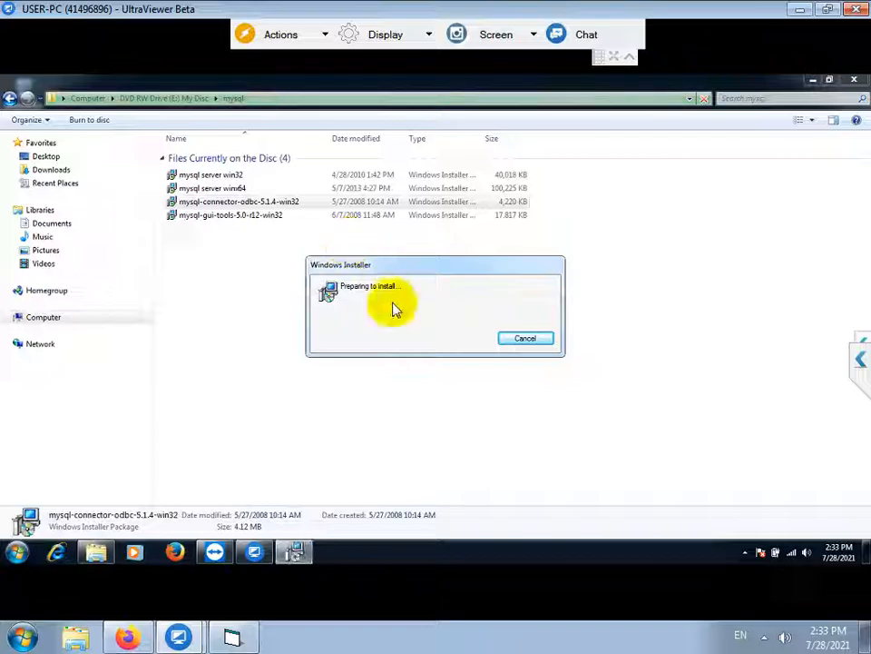
{"action": "left_click", "coordinate": [504, 413]}
{"action": "left_click", "coordinate": [507, 416]}
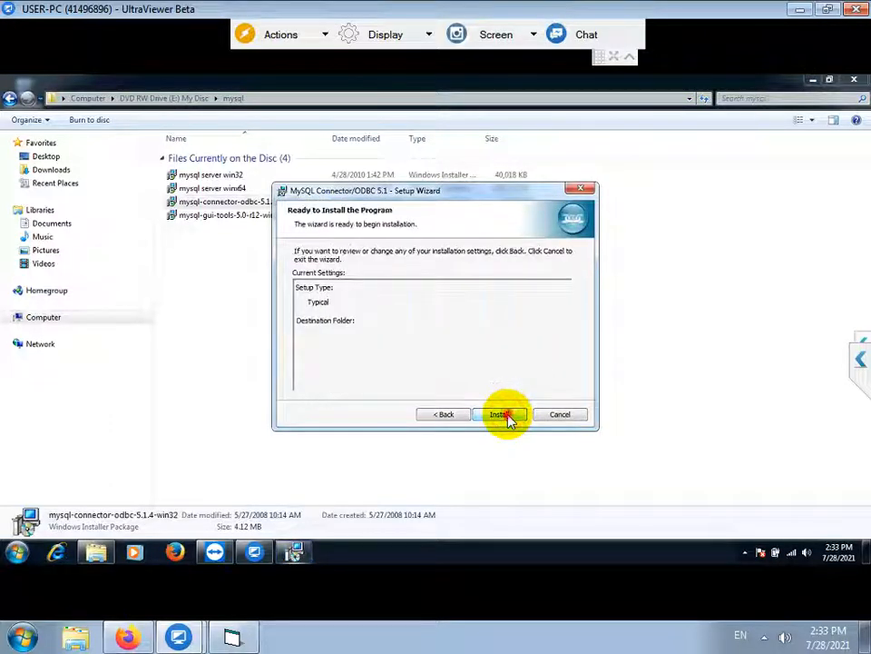
{"action": "left_click", "coordinate": [506, 416]}
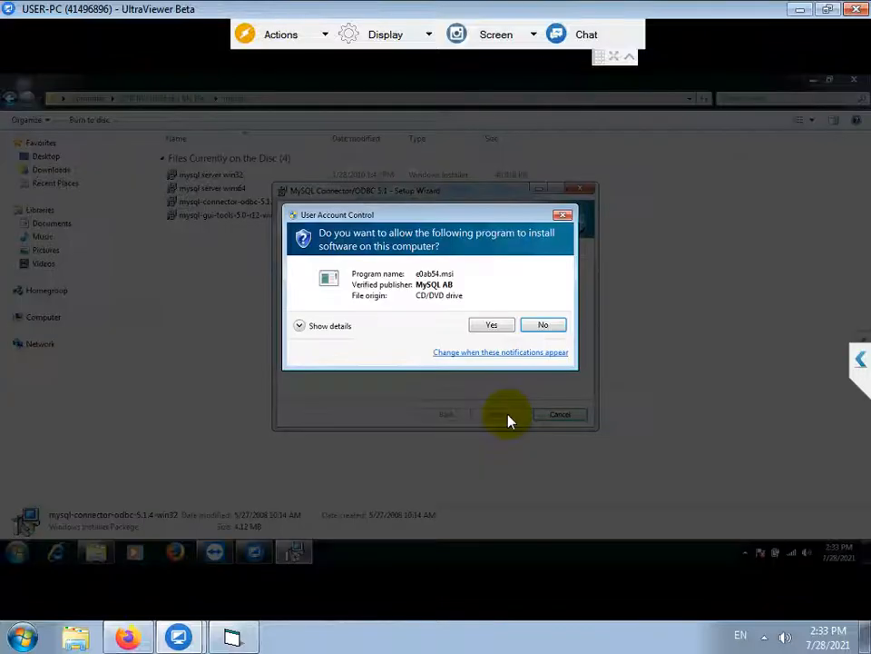
{"action": "left_click", "coordinate": [485, 323]}
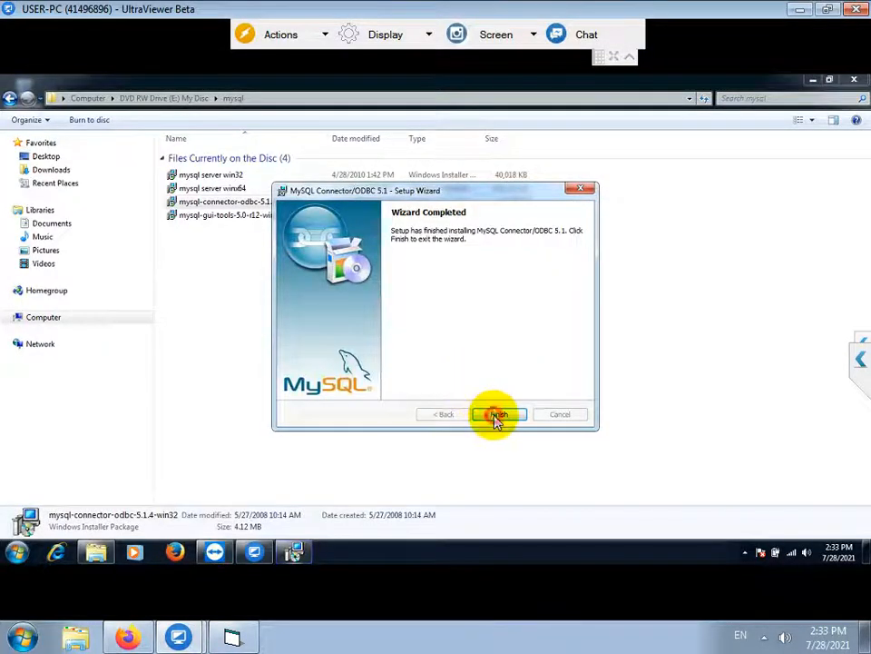
{"action": "left_click", "coordinate": [498, 414]}
{"action": "left_click", "coordinate": [229, 216]}
Start installing mysql-gui-tools-5.0-r12-win32 with the licence accepted, default folder and Complete setup type
{"action": "double_click", "coordinate": [228, 216]}
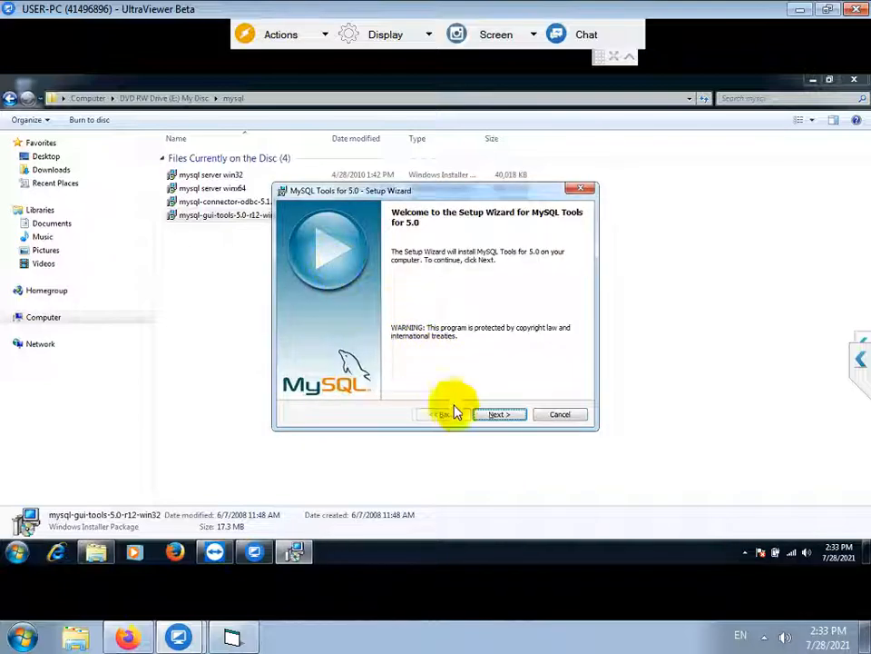
{"action": "left_click", "coordinate": [495, 414]}
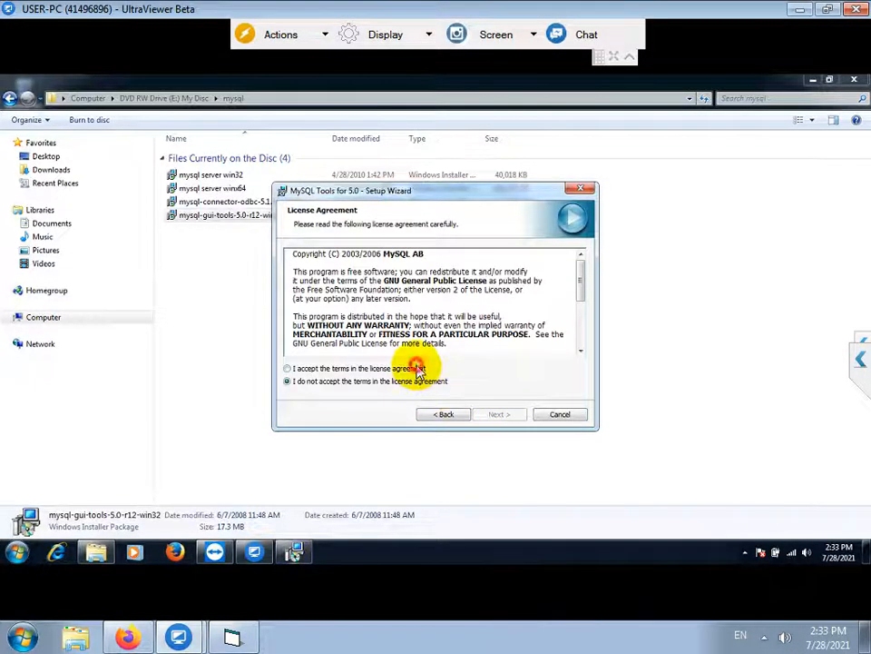
{"action": "left_click", "coordinate": [288, 369]}
{"action": "left_click", "coordinate": [495, 414]}
{"action": "left_click", "coordinate": [495, 415]}
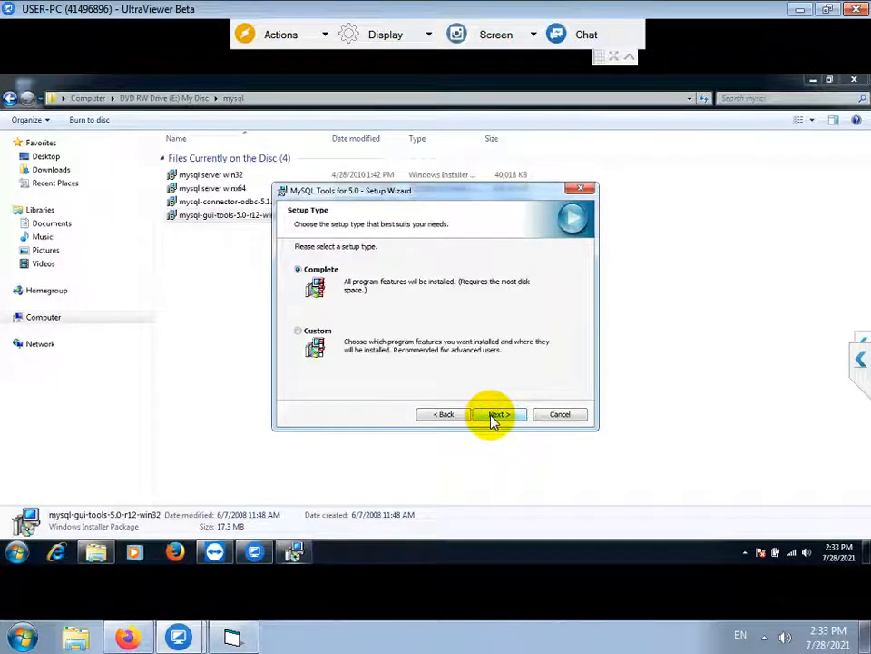
{"action": "left_click", "coordinate": [494, 415]}
{"action": "left_click", "coordinate": [494, 414]}
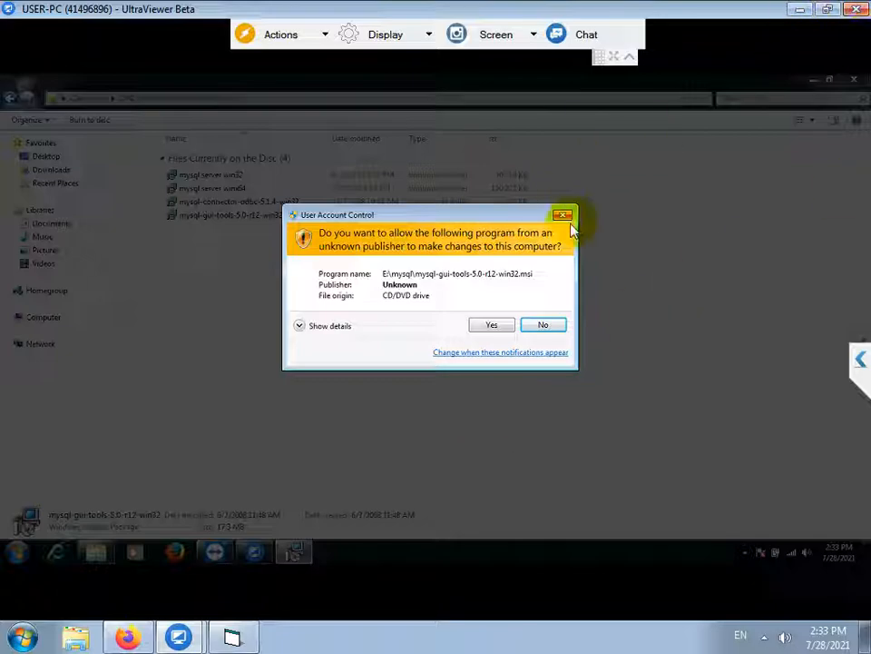
Allow the permission prompt, skip the enterprise and monitoring pages, and finish GUI Tools setup
{"action": "left_click", "coordinate": [481, 325]}
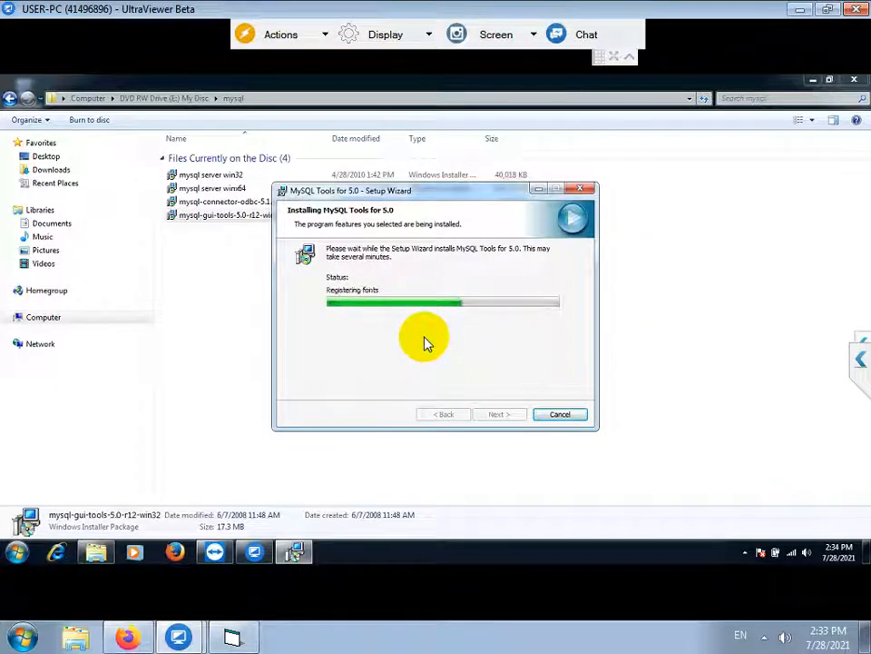
{"action": "left_click", "coordinate": [500, 414]}
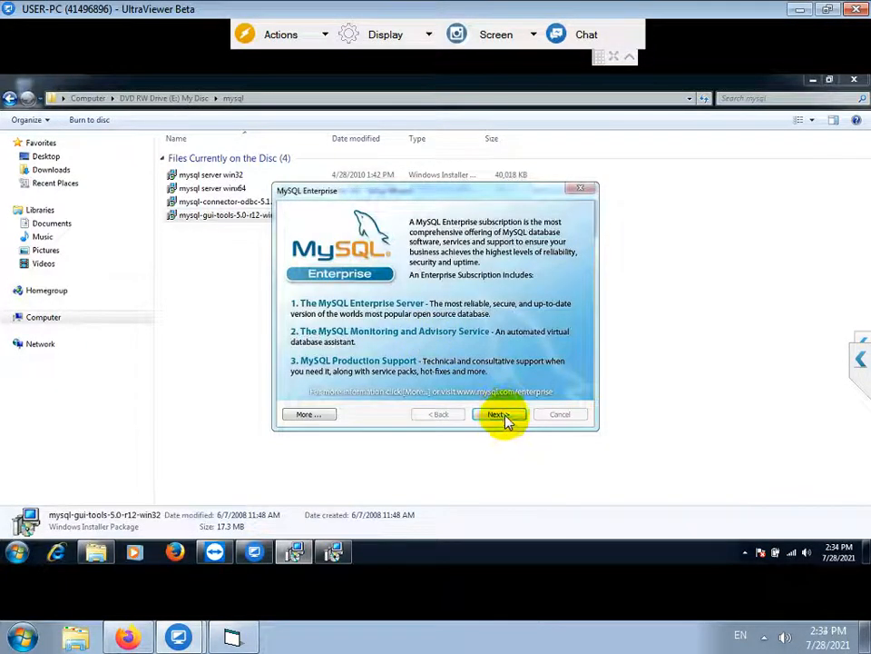
{"action": "left_click", "coordinate": [500, 414]}
{"action": "left_click", "coordinate": [502, 414]}
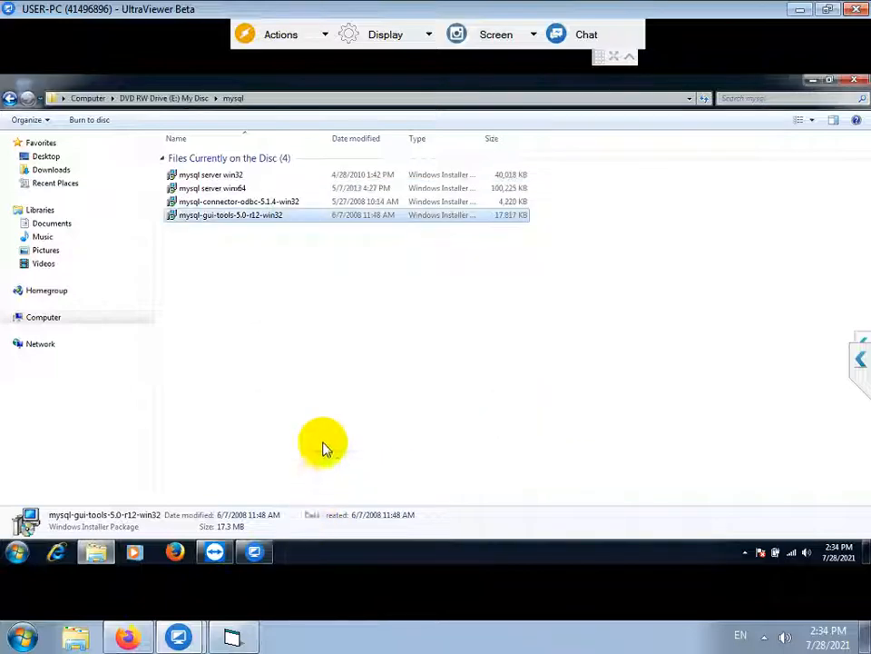
{"action": "left_click", "coordinate": [233, 638]}
Type 'BERIKUTNYA INSTALL SETUP SOFTWARE NYA' into the note and start a new line
{"action": "type", "text": "BERIK"}
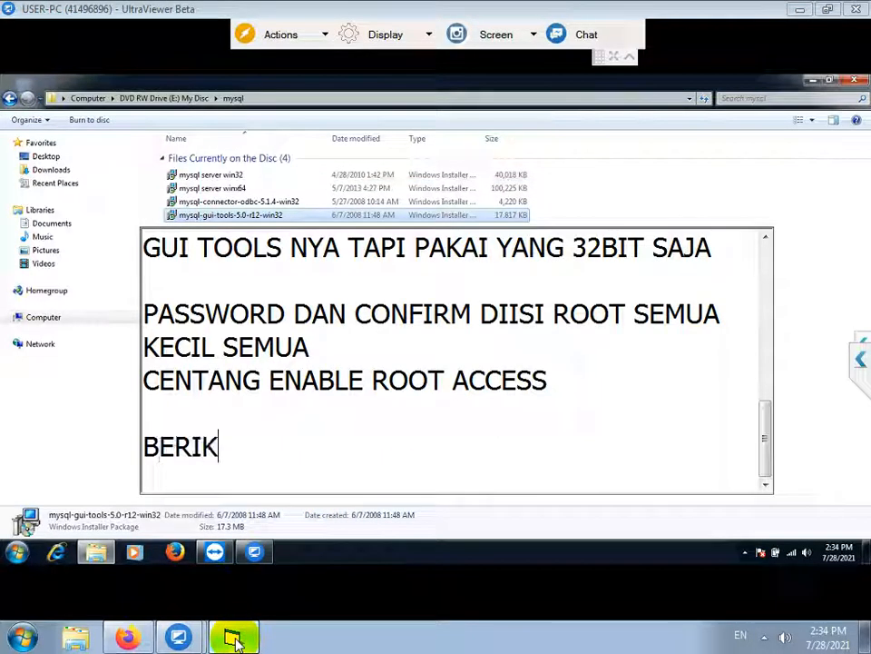
{"action": "type", "text": "UTNYA INSTALL S"}
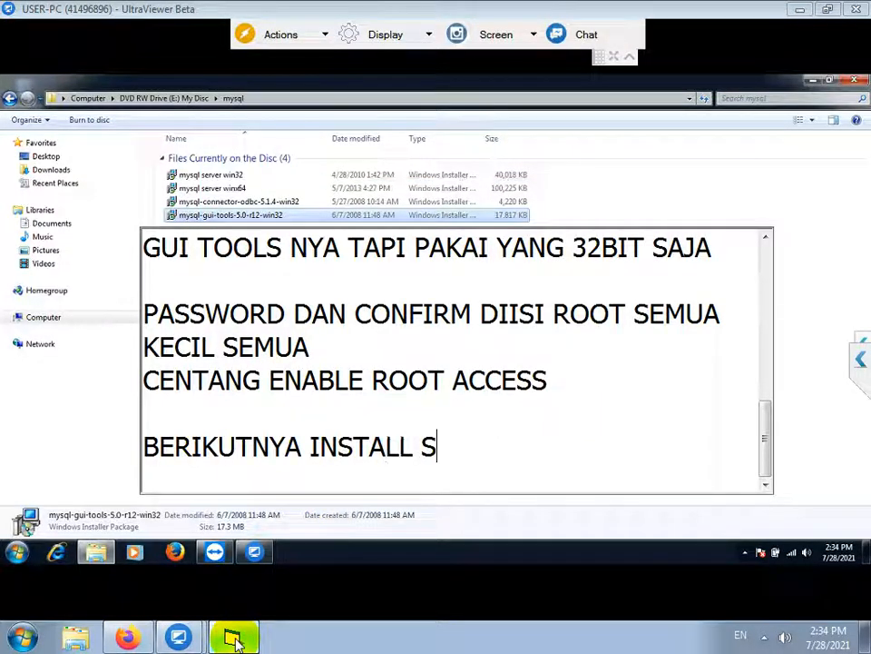
{"action": "type", "text": "ETUP S"}
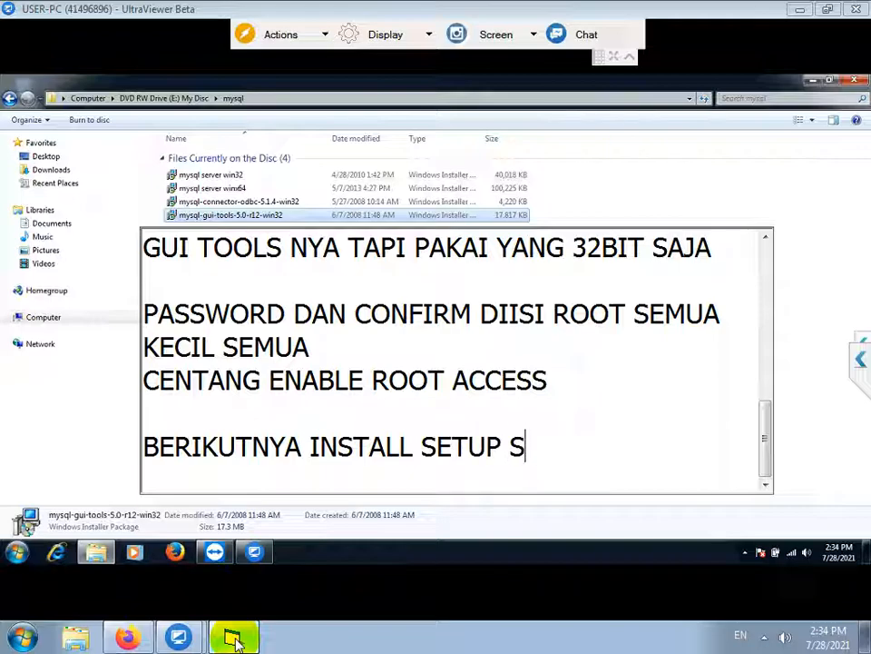
{"action": "type", "text": "OFTWARE NYA"}
{"action": "key", "text": "Return"}
{"action": "key", "text": "Return"}
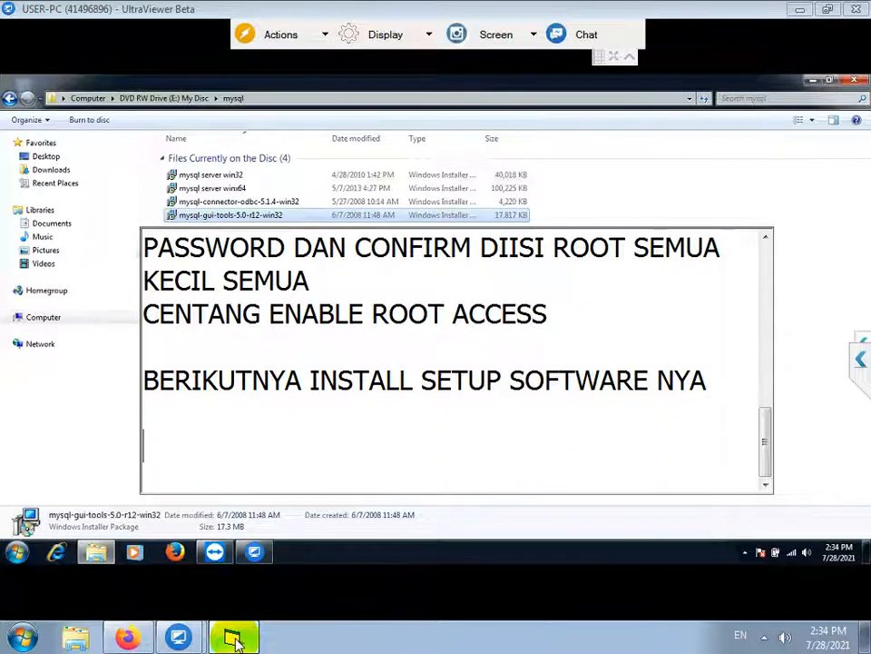
Run setup from the disc's Setup Bengkel folder as administrator, allowing the UAC prompt
{"action": "left_click", "coordinate": [184, 98]}
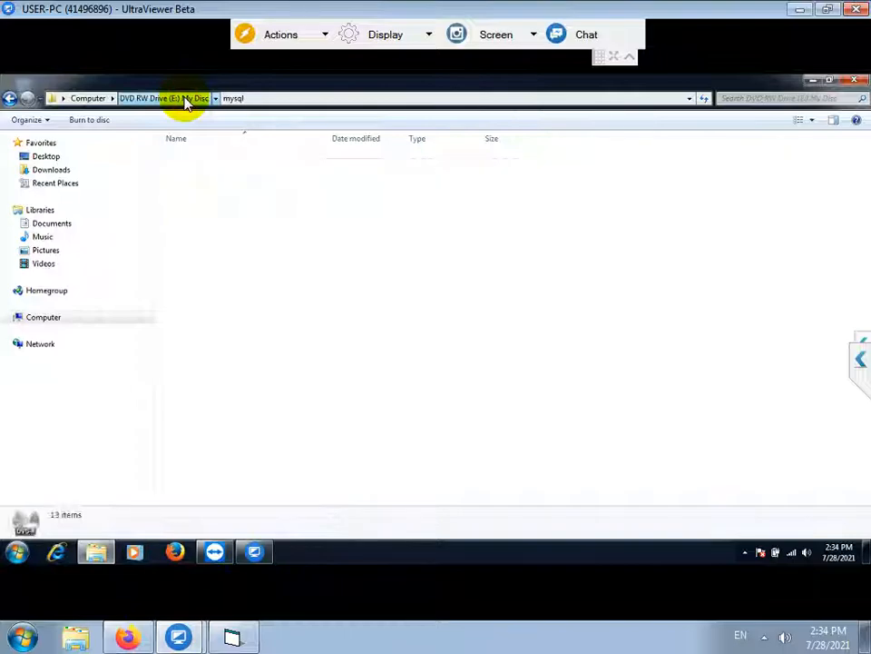
{"action": "double_click", "coordinate": [208, 187]}
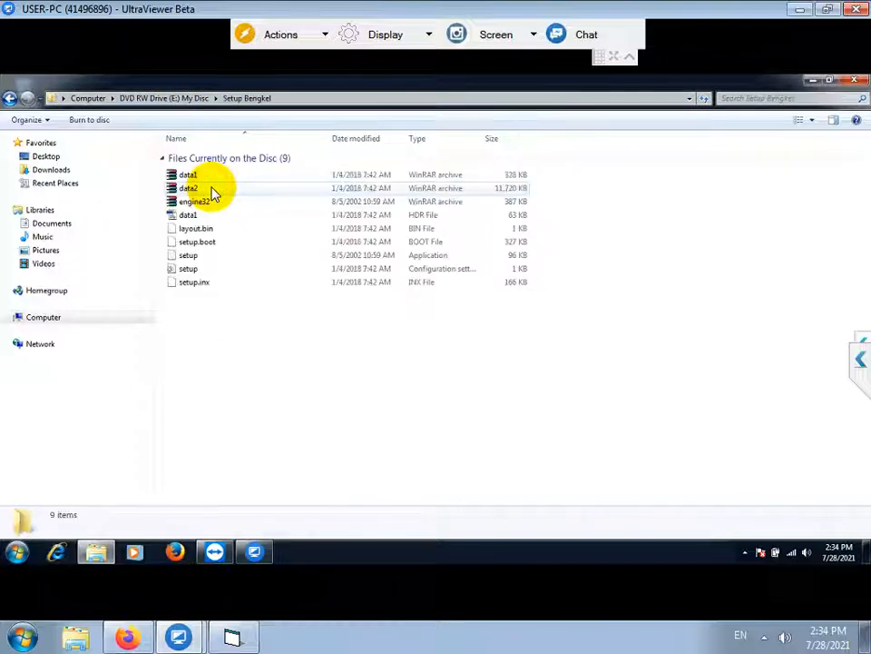
{"action": "left_click", "coordinate": [189, 257]}
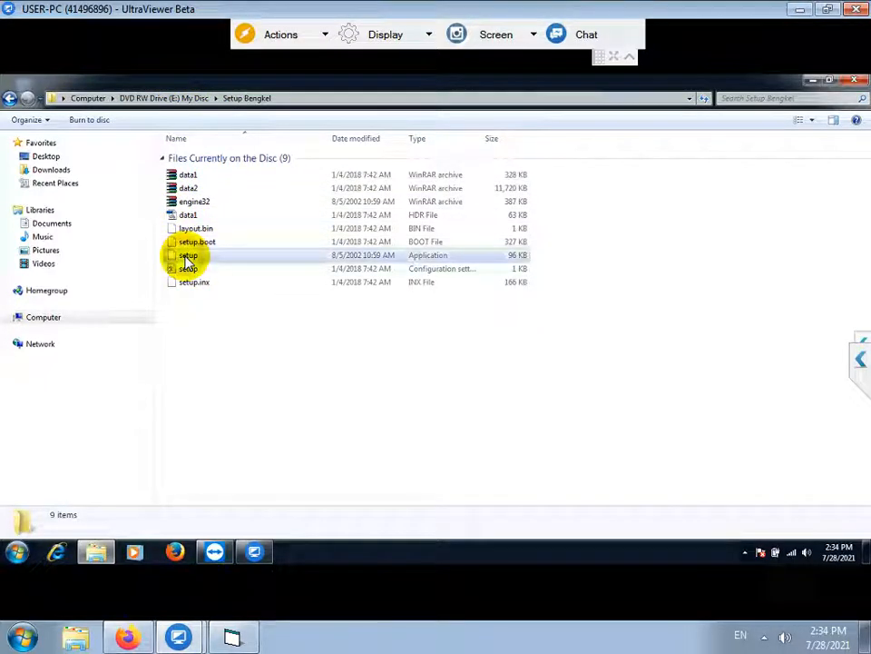
{"action": "right_click", "coordinate": [188, 261]}
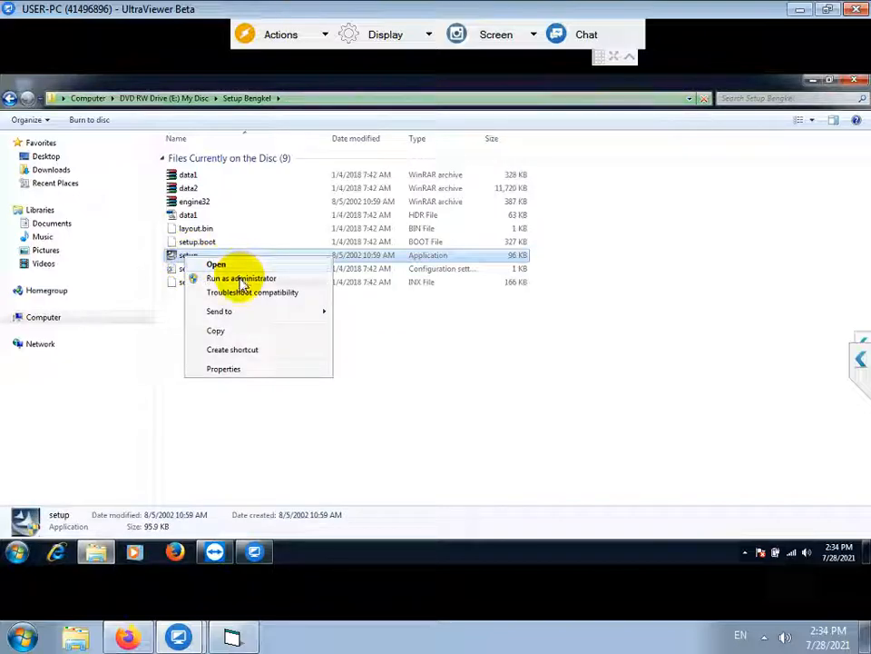
{"action": "left_click", "coordinate": [242, 280]}
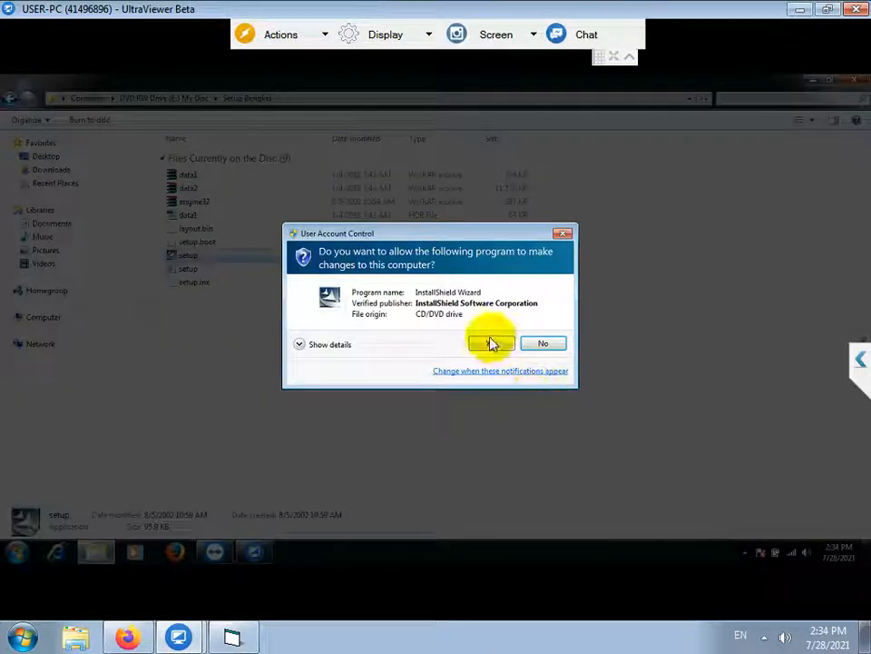
{"action": "left_click", "coordinate": [490, 342]}
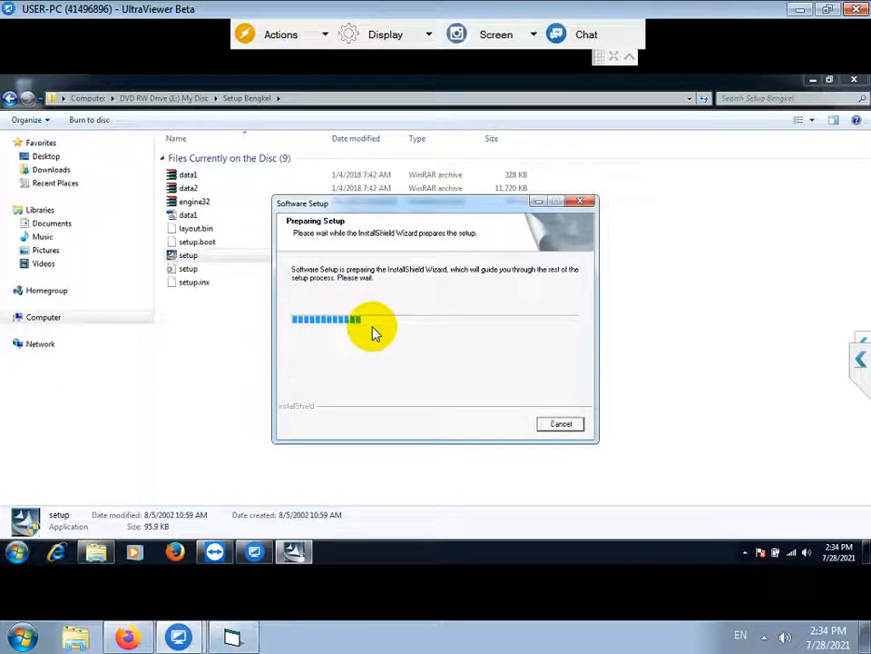
Accept the licence and start installing with the Complete setup type
{"action": "left_click", "coordinate": [505, 425]}
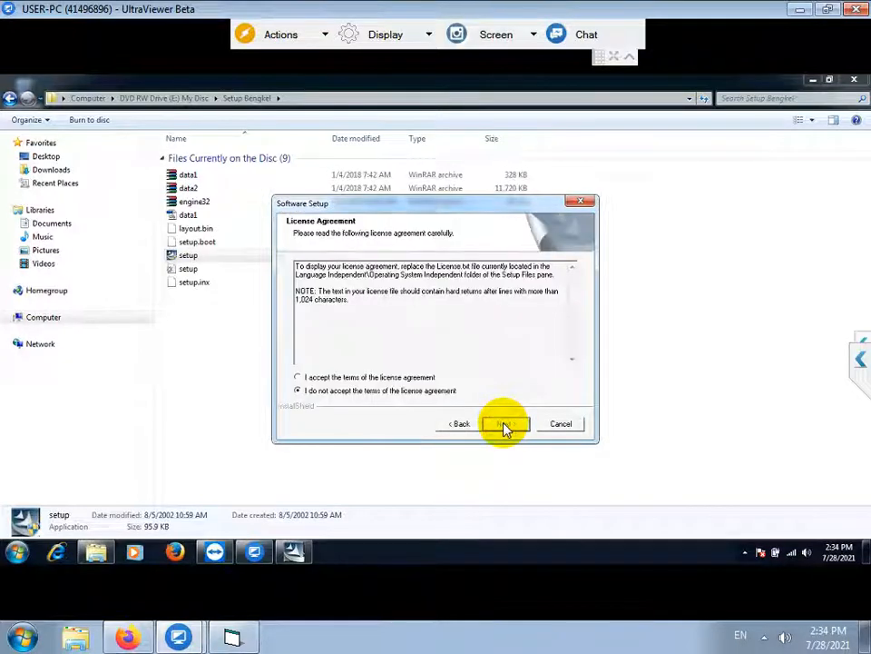
{"action": "left_click", "coordinate": [404, 378]}
{"action": "left_click", "coordinate": [510, 430]}
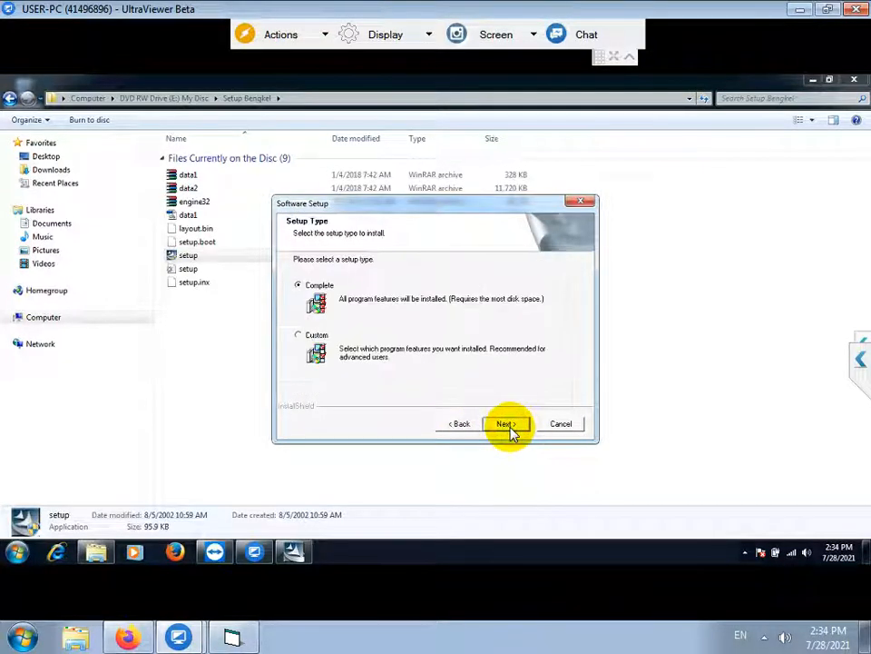
{"action": "left_click", "coordinate": [511, 431]}
{"action": "left_click", "coordinate": [511, 430]}
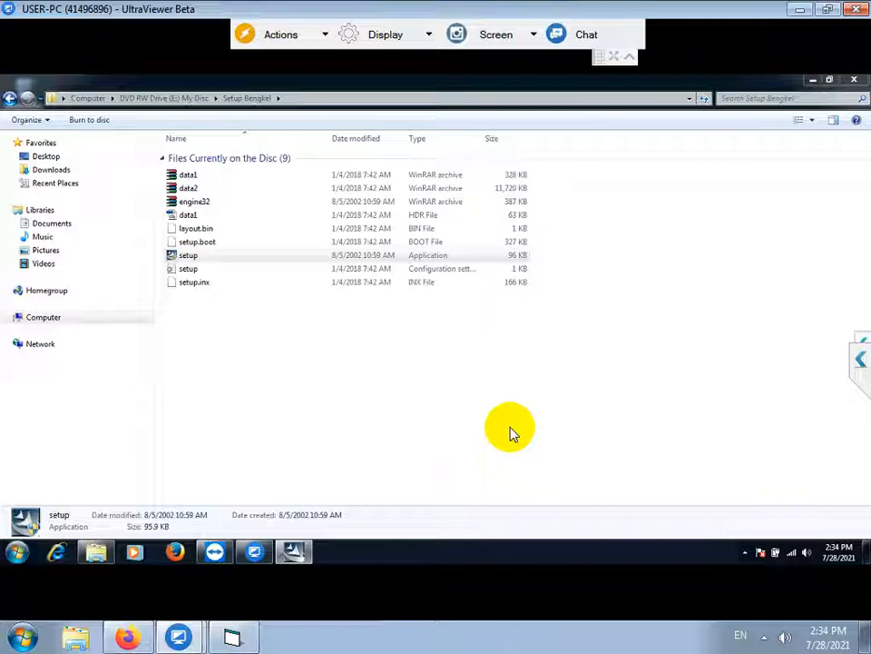
{"action": "left_click", "coordinate": [234, 636]}
Note the fingerprint scanner driver install 'UNTUK ALAT ABSENSI', then return to the remote installer
{"action": "type", "text": "KEMUDIAN INSTALL"}
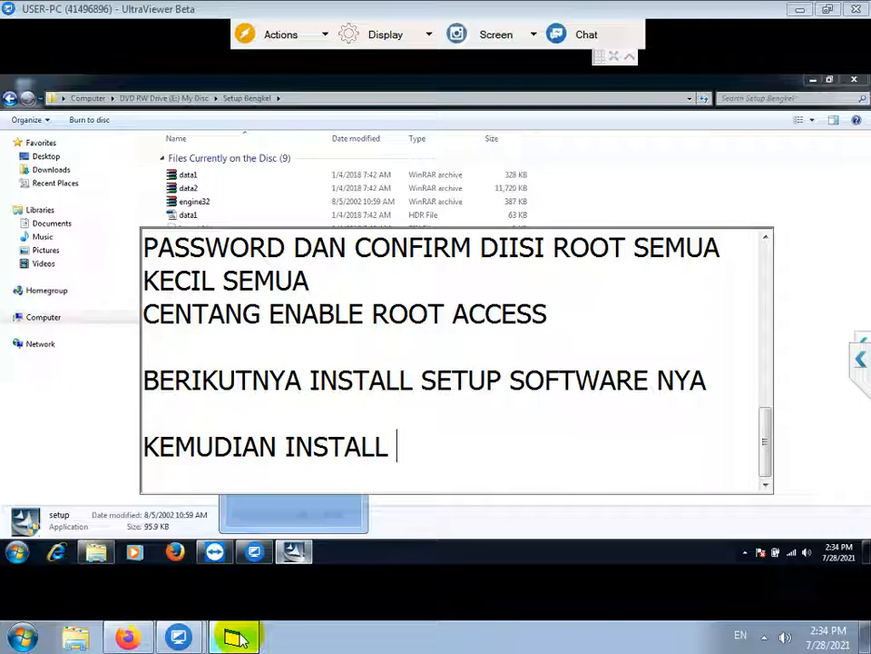
{"action": "type", "text": " FINGERPRINT"}
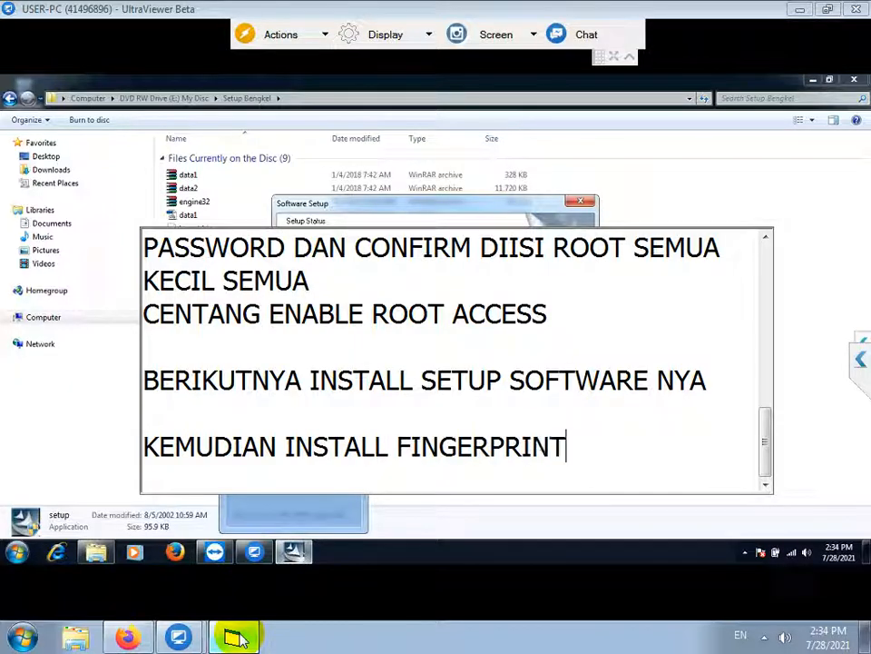
{"action": "type", "text": " SCANNER "}
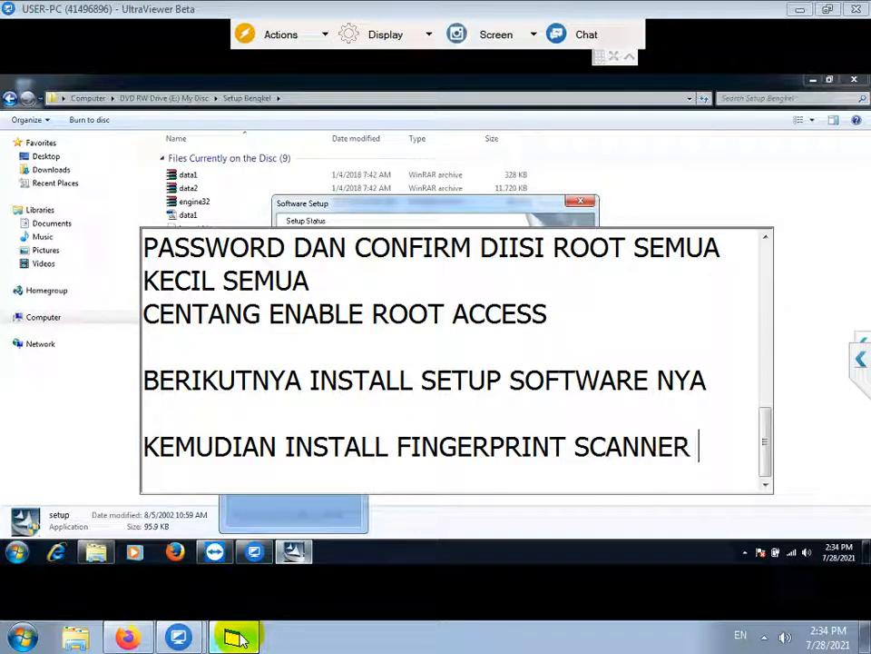
{"action": "type", "text": "DRIVER"}
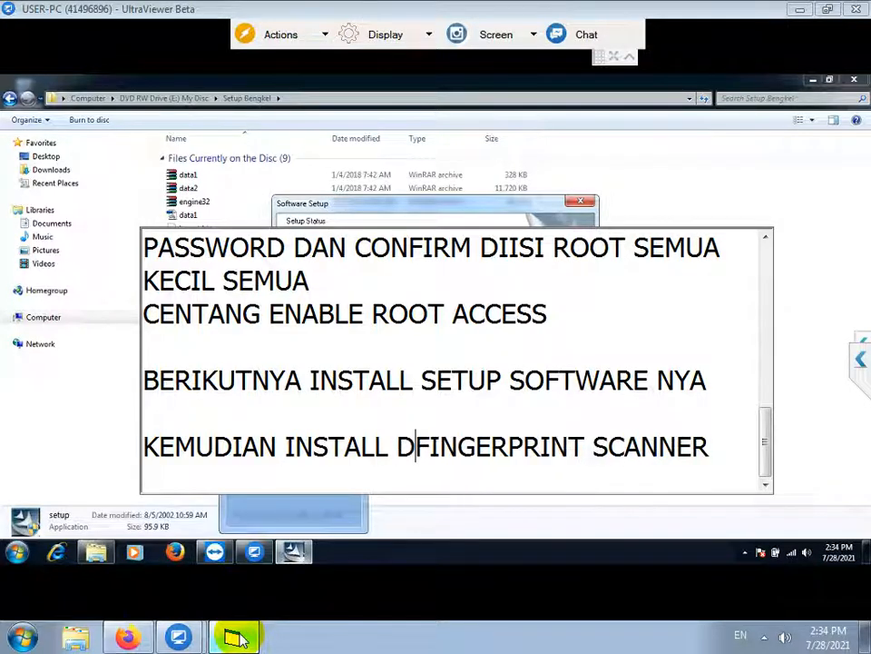
{"action": "key", "text": "Down"}
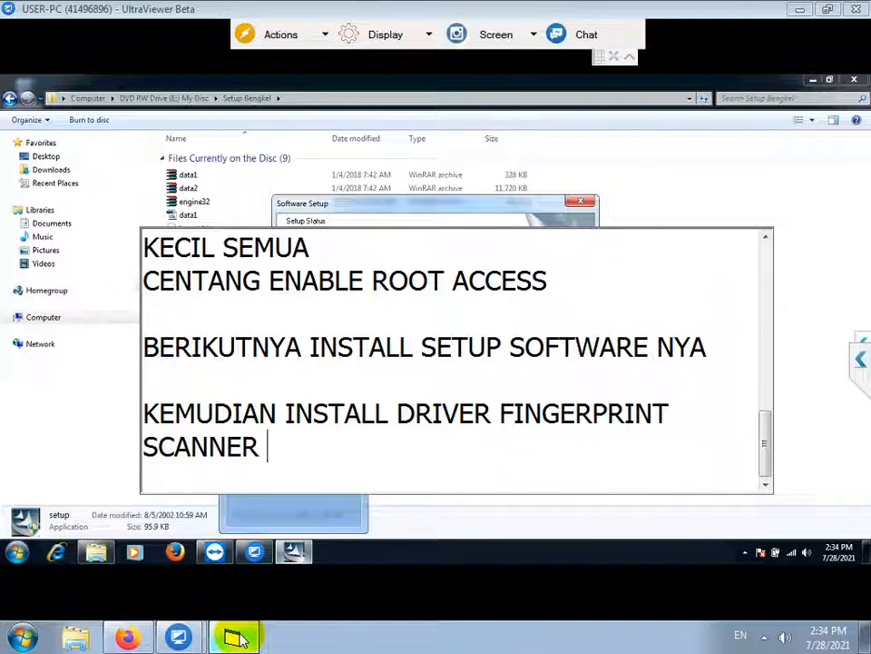
{"action": "type", "text": "UNTUK"}
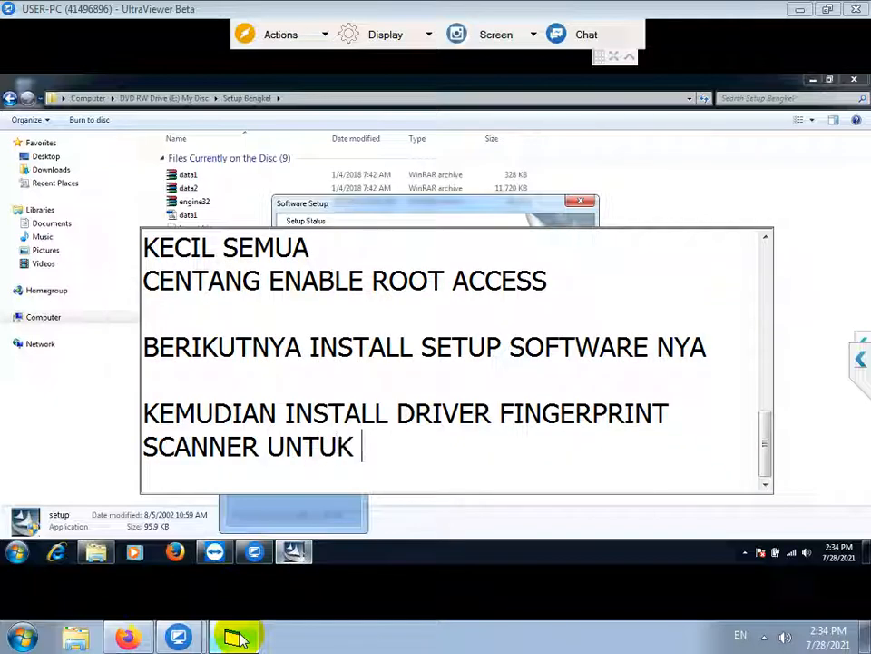
{"action": "type", "text": " ALAT ABSENSI"}
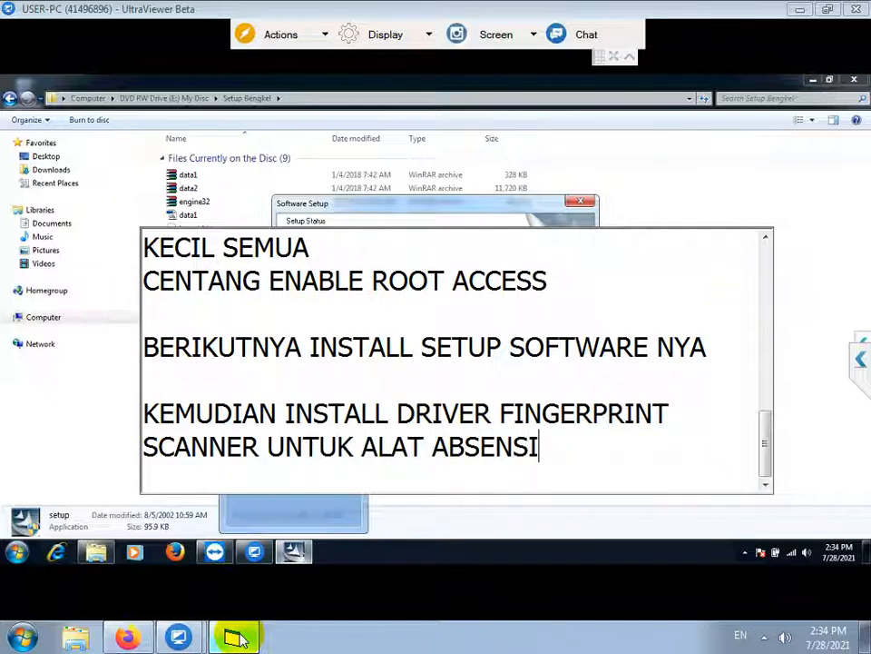
{"action": "key", "text": "Return"}
{"action": "key", "text": "Return"}
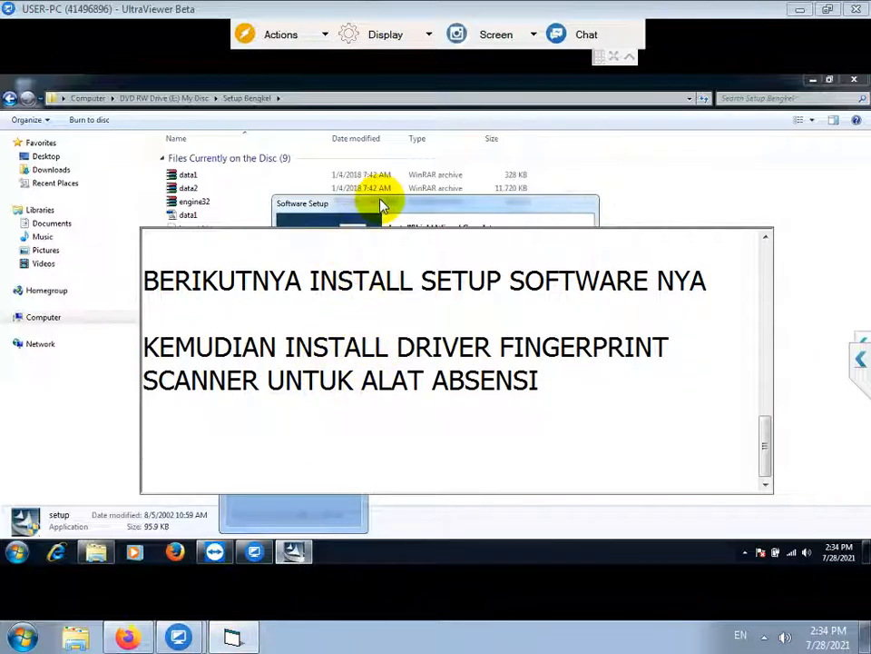
{"action": "left_click", "coordinate": [384, 204]}
Finish the installer, then run zkemkeeper's Register_SDK as administrator and confirm the RegSvr32 success
{"action": "left_click", "coordinate": [507, 424]}
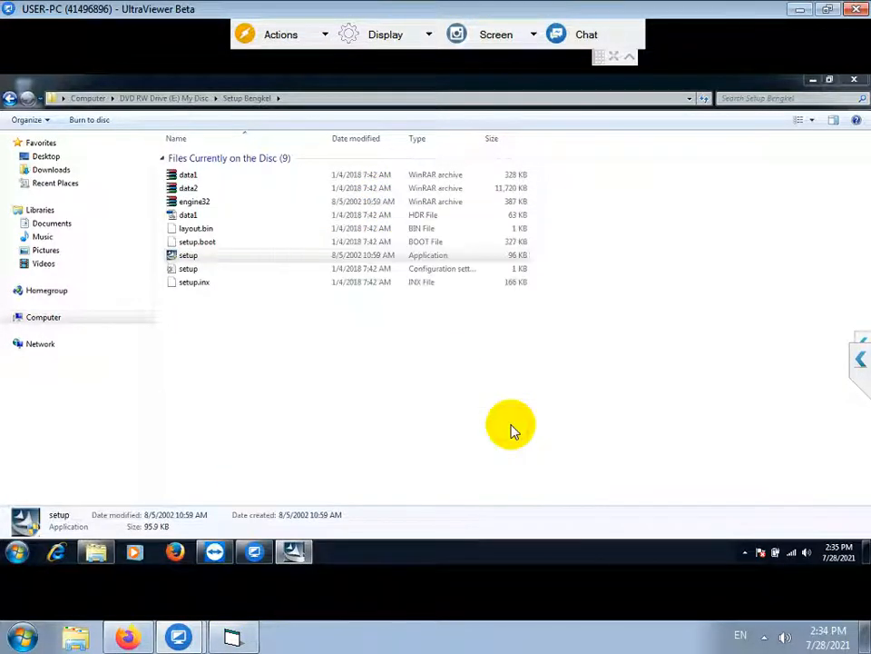
{"action": "left_click", "coordinate": [186, 98]}
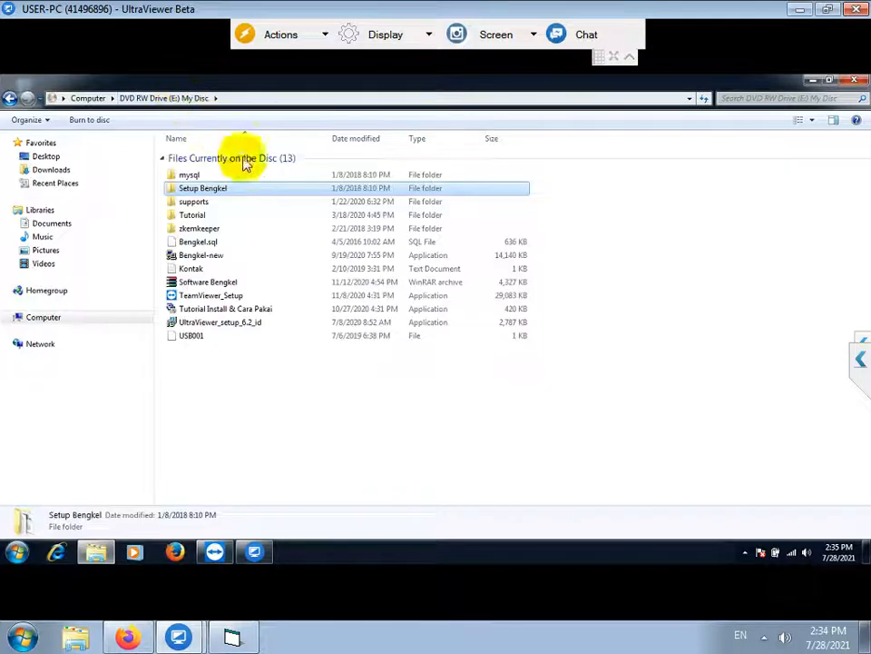
{"action": "left_click", "coordinate": [205, 230]}
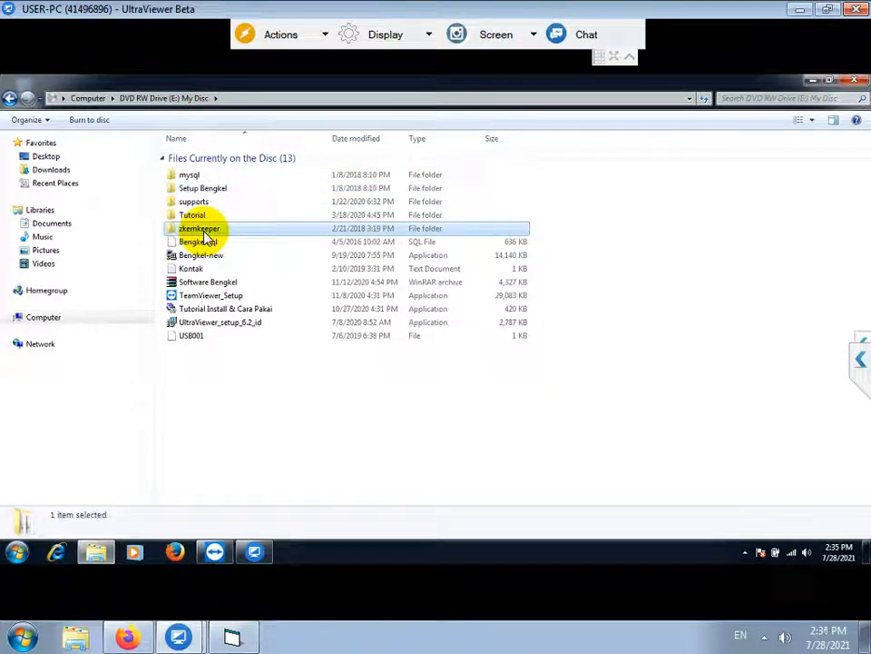
{"action": "double_click", "coordinate": [206, 231]}
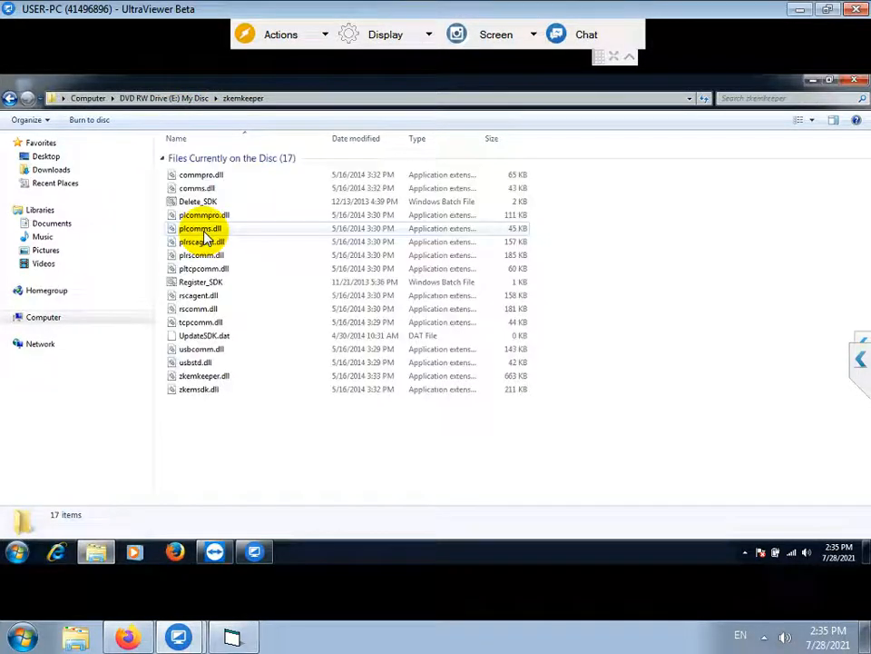
{"action": "left_click", "coordinate": [190, 287]}
{"action": "right_click", "coordinate": [189, 285]}
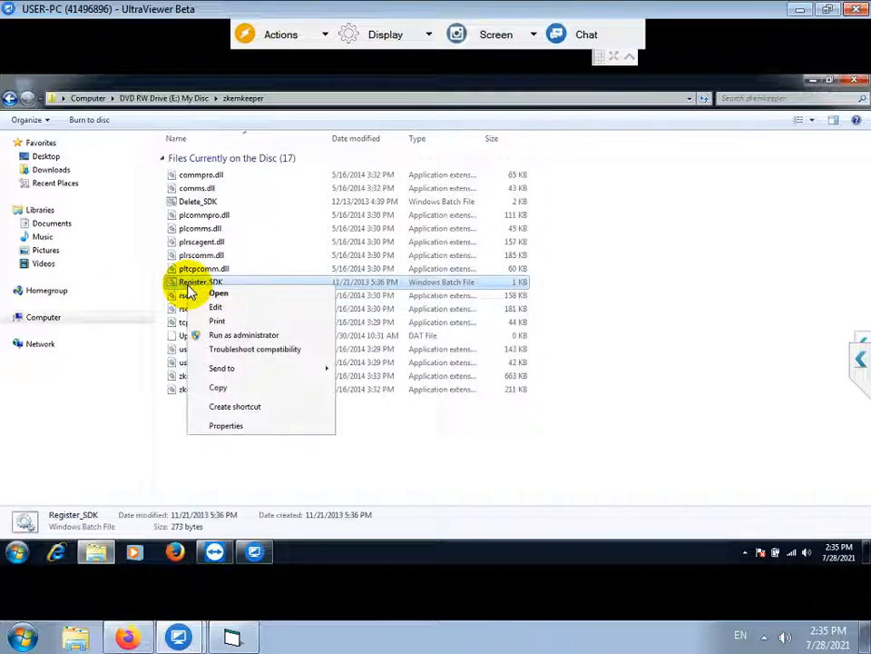
{"action": "left_click", "coordinate": [246, 338]}
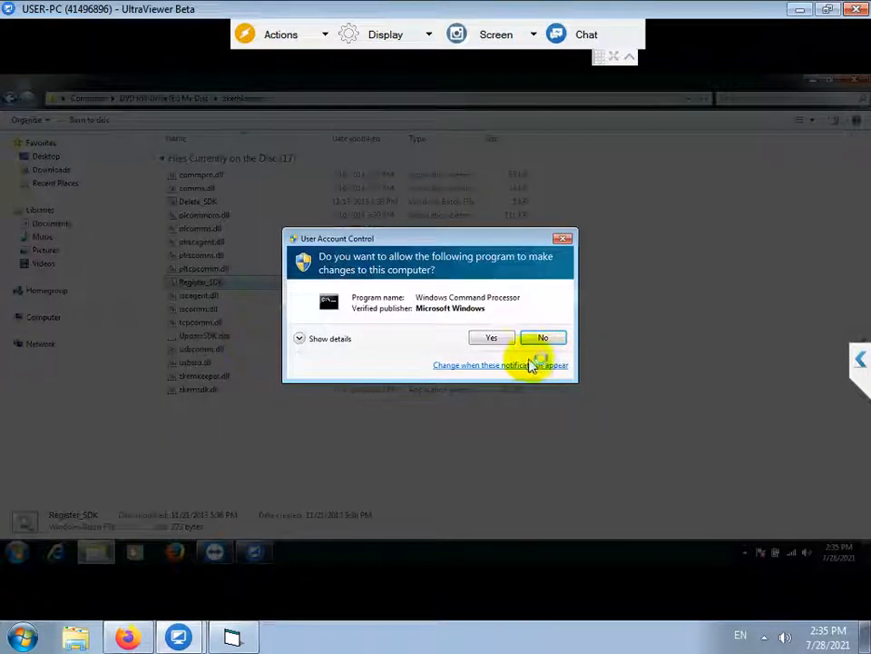
{"action": "left_click", "coordinate": [495, 340]}
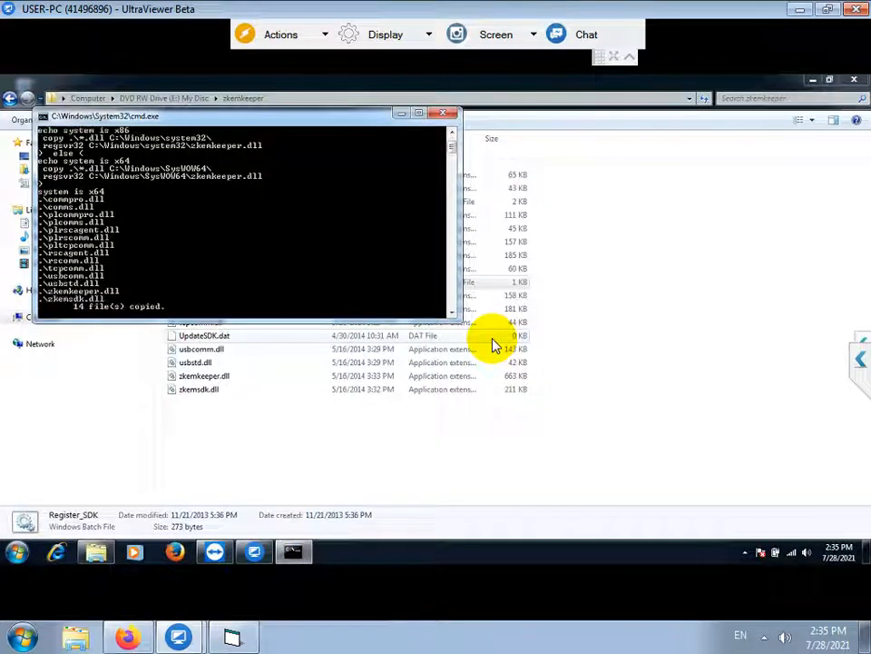
{"action": "left_click", "coordinate": [513, 314]}
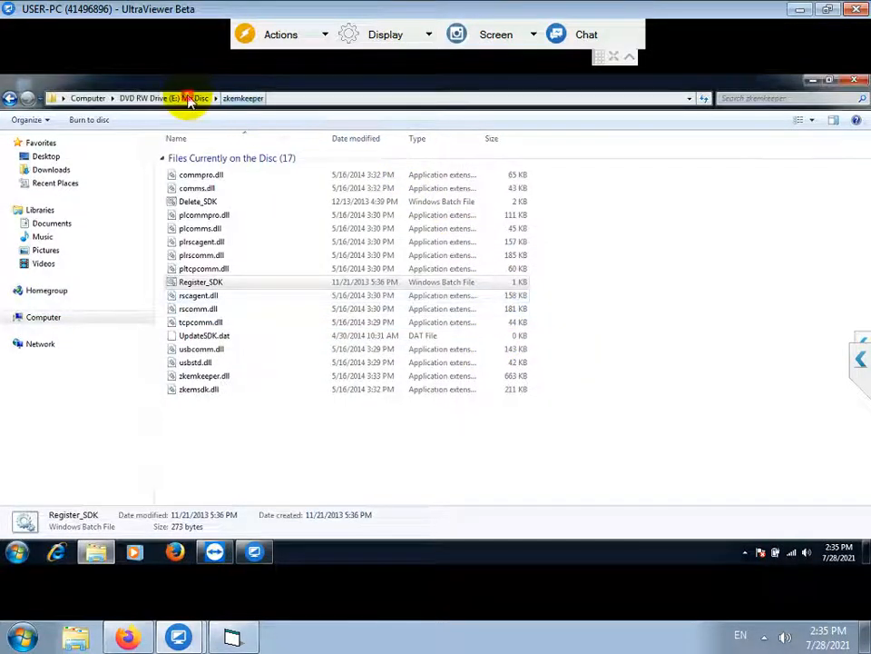
{"action": "left_click", "coordinate": [188, 100]}
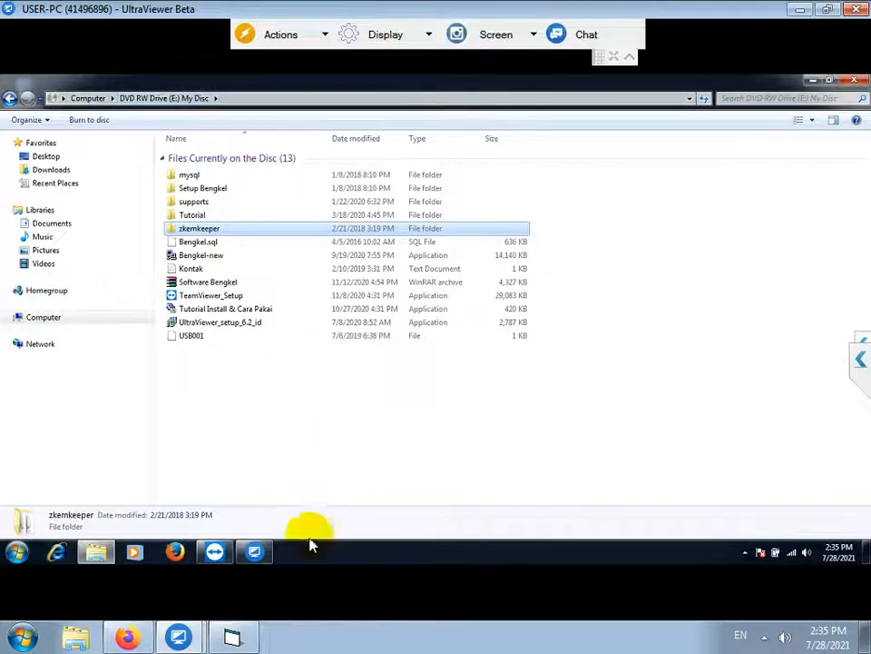
{"action": "left_click", "coordinate": [238, 638]}
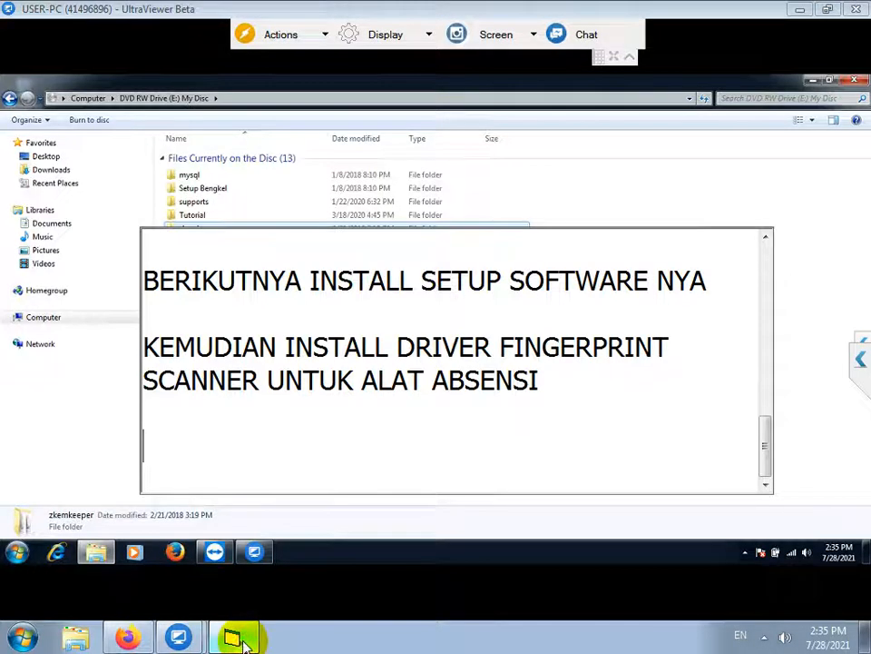
{"action": "type", "text": "RUN"}
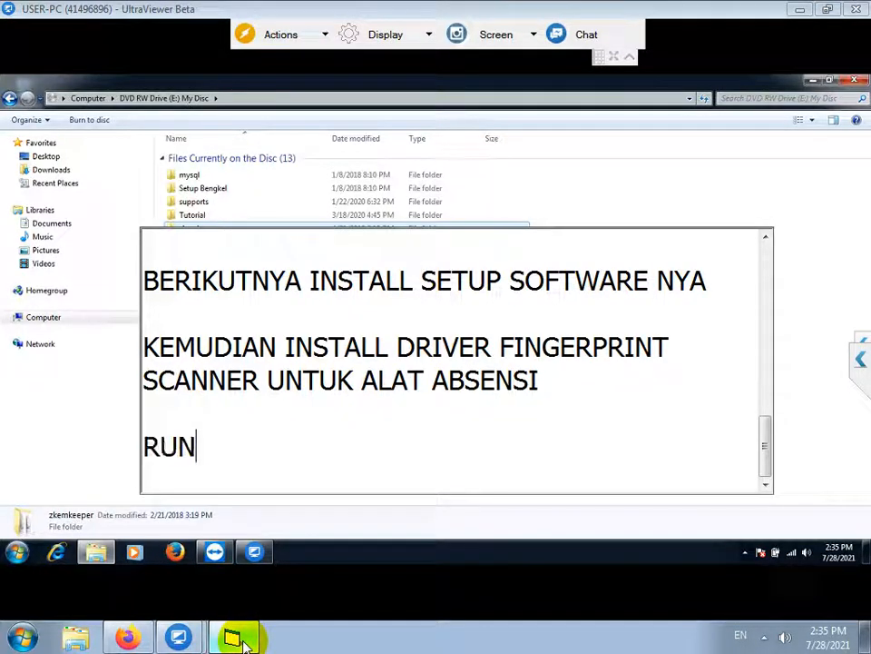
{"action": "type", "text": " DAN LOGIN MYSQL ADMINISTRATO"}
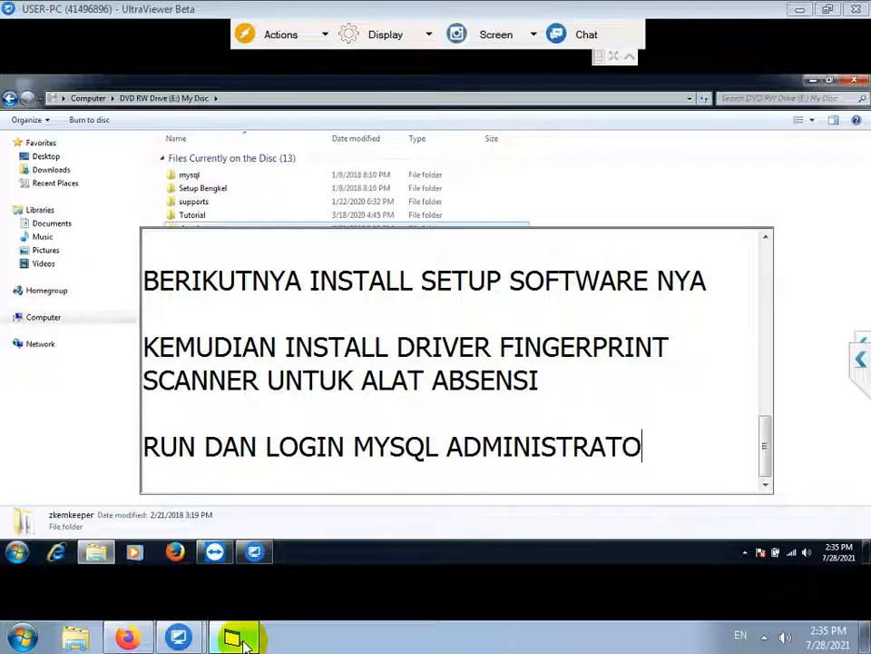
{"action": "type", "text": "R, PASSWORD DIISI RI"}
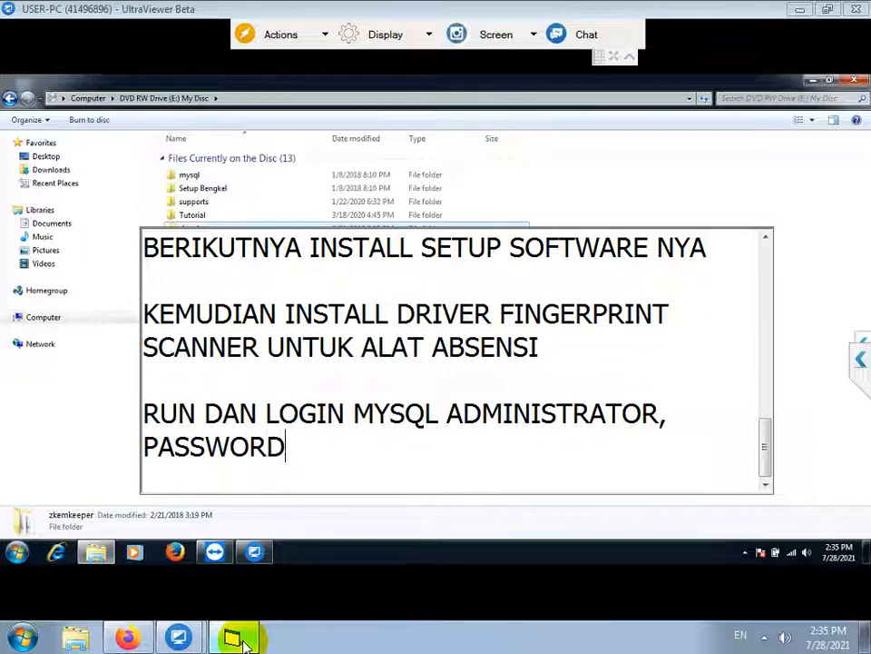
{"action": "key", "text": "BackSpace"}
{"action": "type", "text": "OOT KECUL SEMUA"}
{"action": "key", "text": "Return"}
{"action": "key", "text": "Return"}
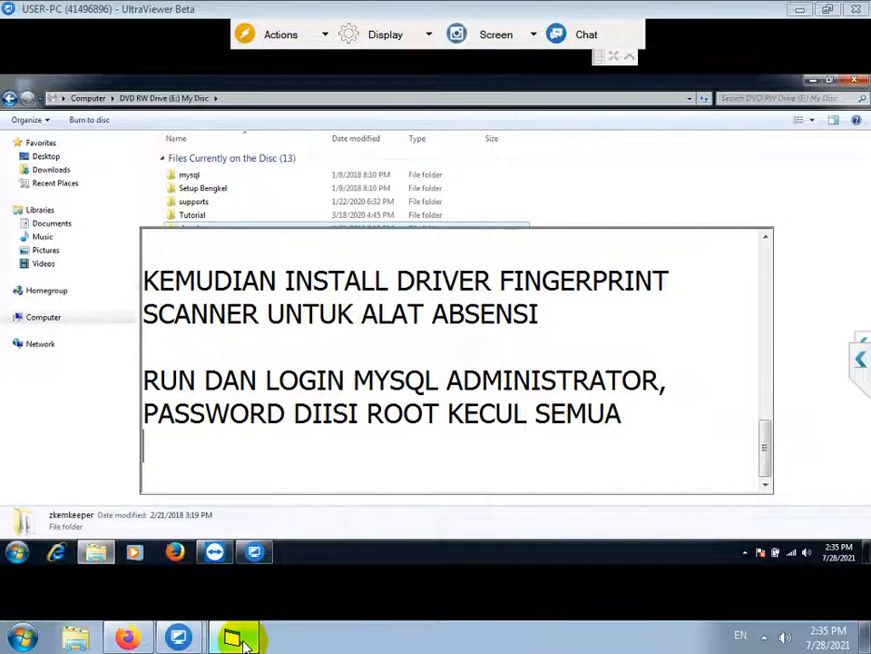
{"action": "key", "text": "BackSpace"}
{"action": "type", "text": "I"}
{"action": "key", "text": "ctrl+End"}
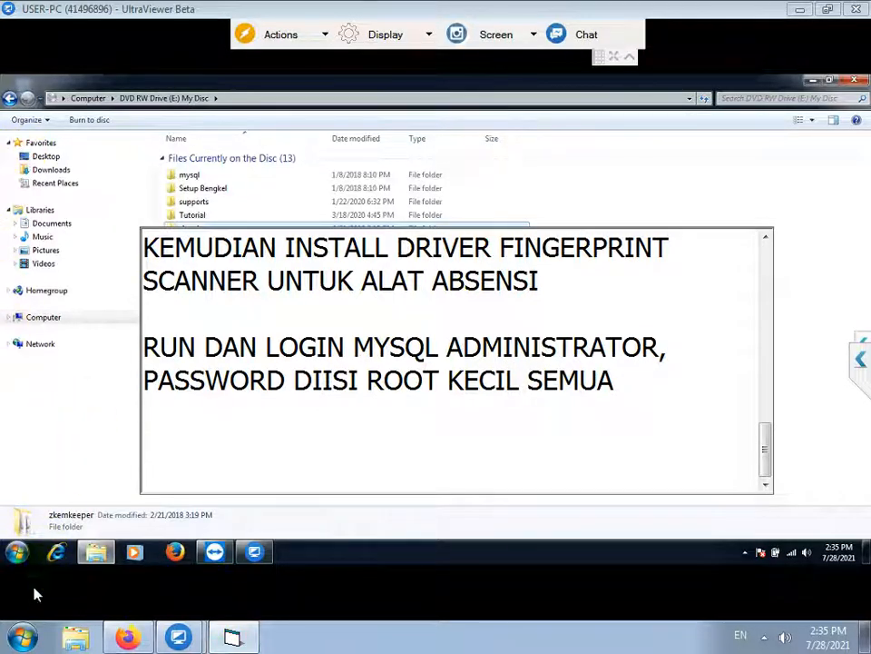
{"action": "left_click", "coordinate": [17, 554]}
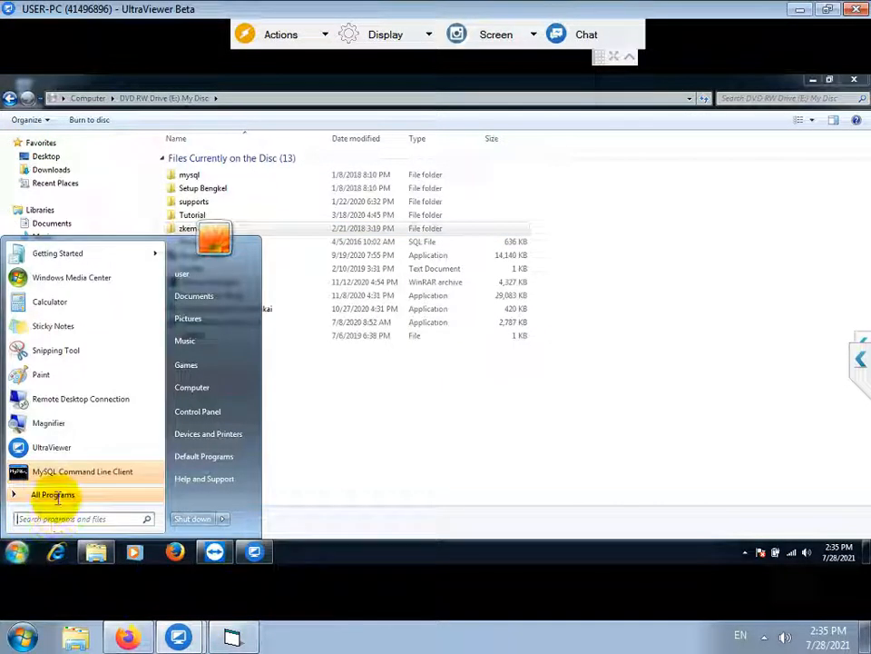
Launch MySQL Administrator from the Start menu's MySQL group and log in to localhost
{"action": "left_click", "coordinate": [54, 495]}
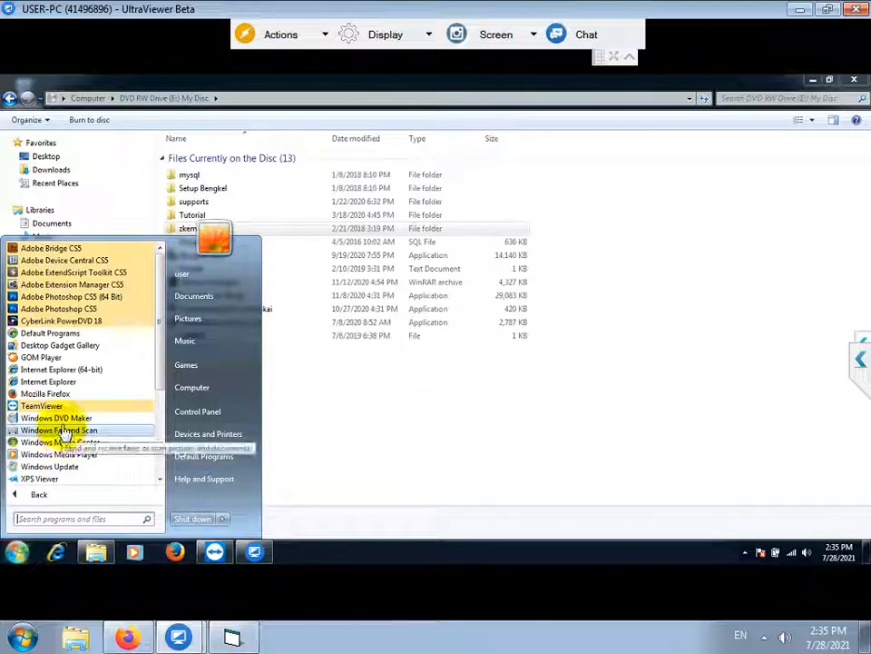
{"action": "scroll", "coordinate": [66, 425], "scroll_direction": "down", "scroll_amount": 1}
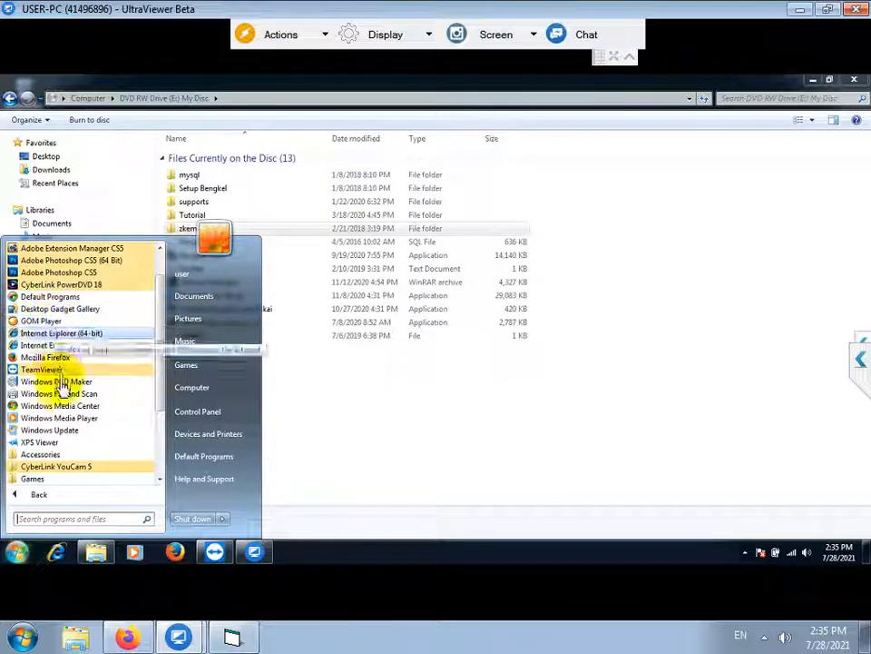
{"action": "scroll", "coordinate": [63, 388], "scroll_direction": "down", "scroll_amount": 3}
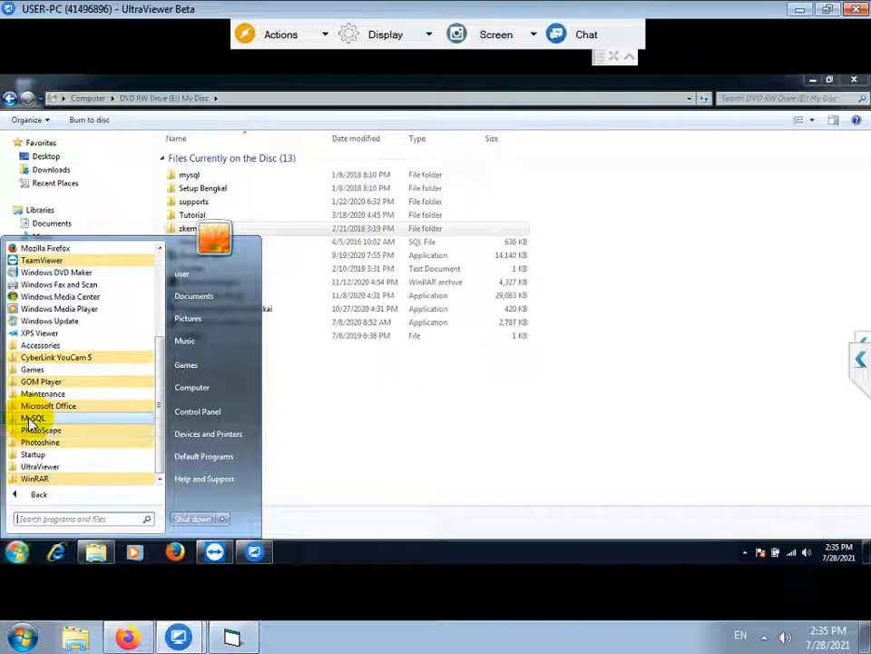
{"action": "left_click", "coordinate": [33, 419]}
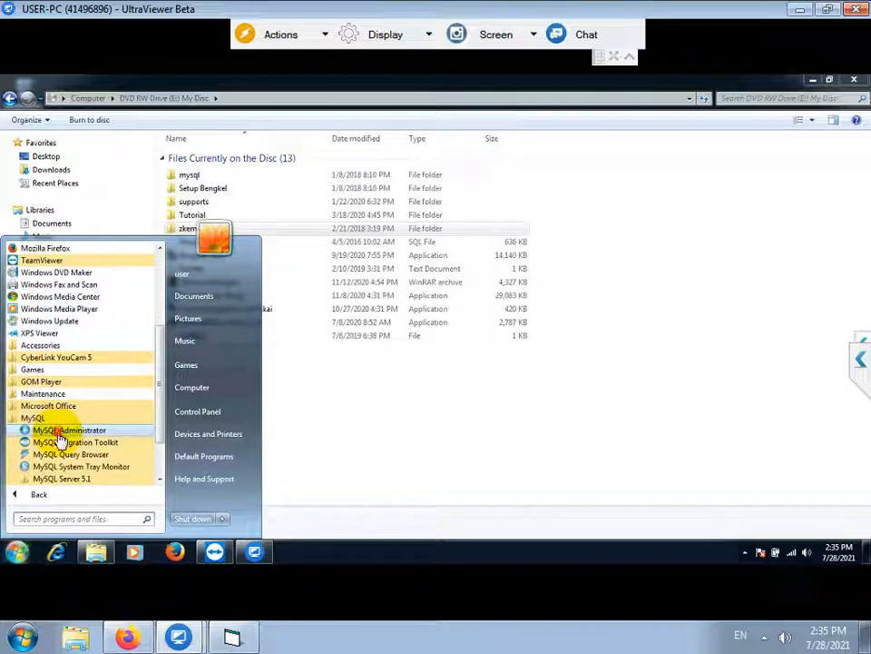
{"action": "left_click", "coordinate": [58, 433]}
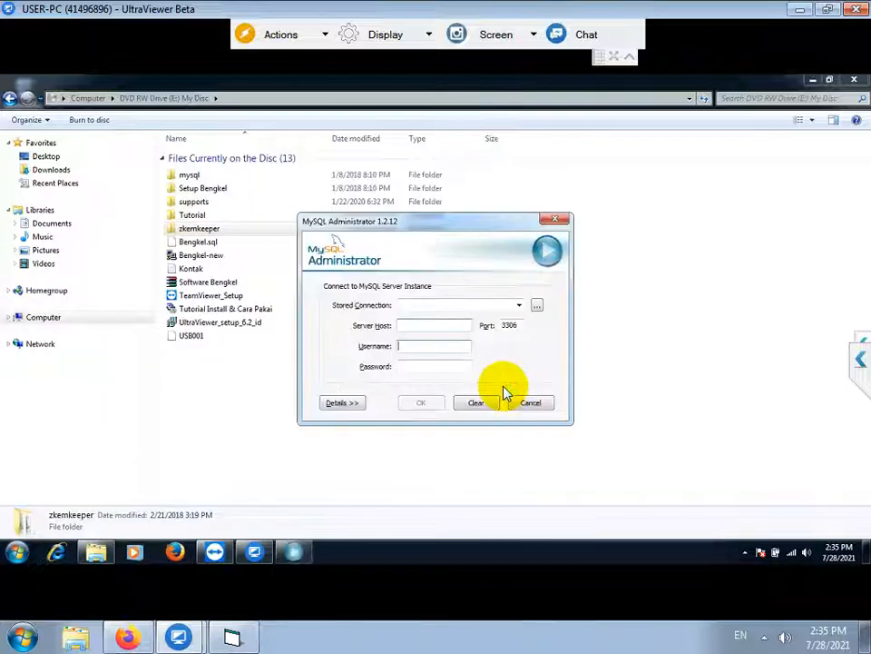
{"action": "left_click", "coordinate": [418, 327]}
{"action": "type", "text": "localhost"}
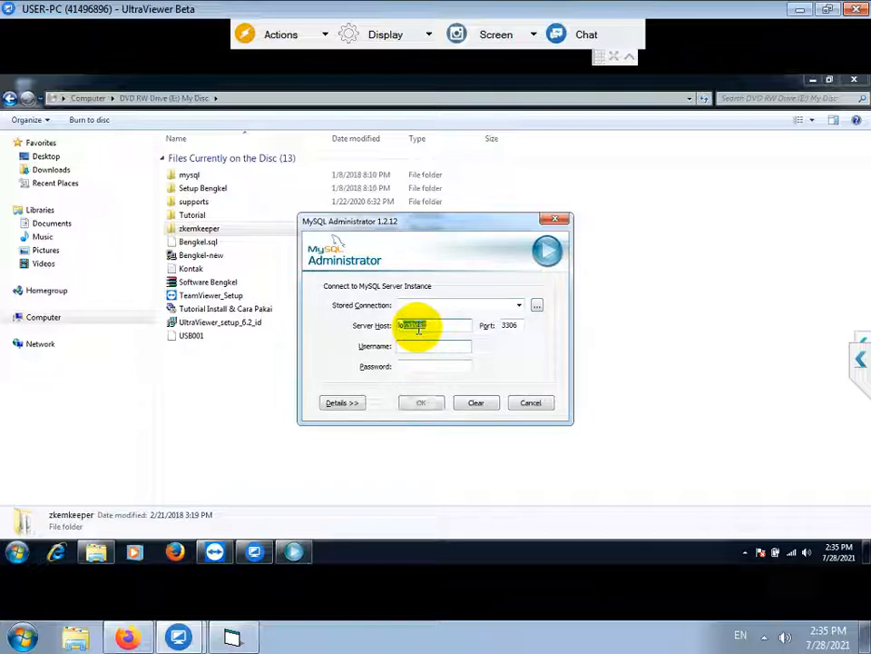
{"action": "key", "text": "Tab"}
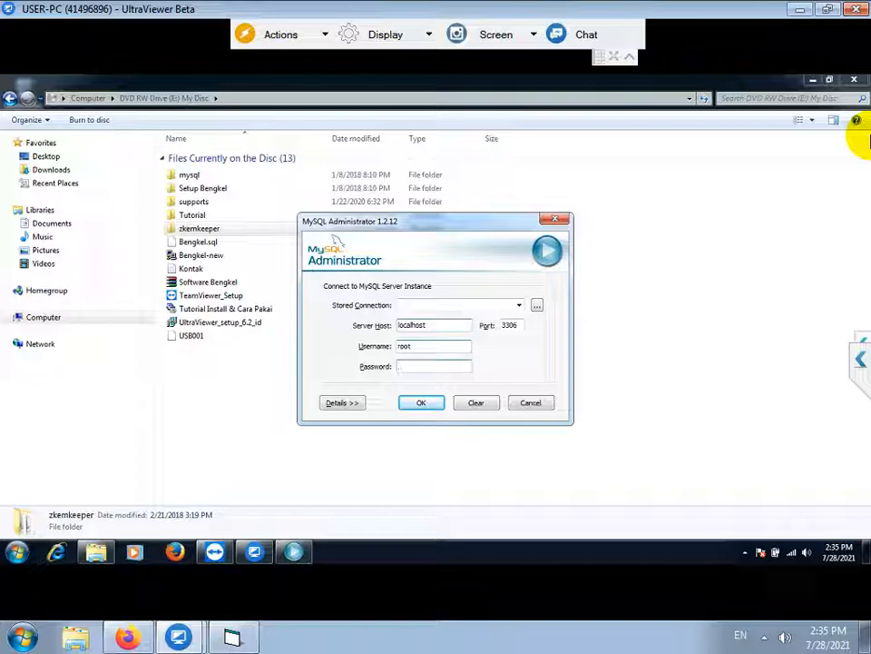
{"action": "key", "text": "Return"}
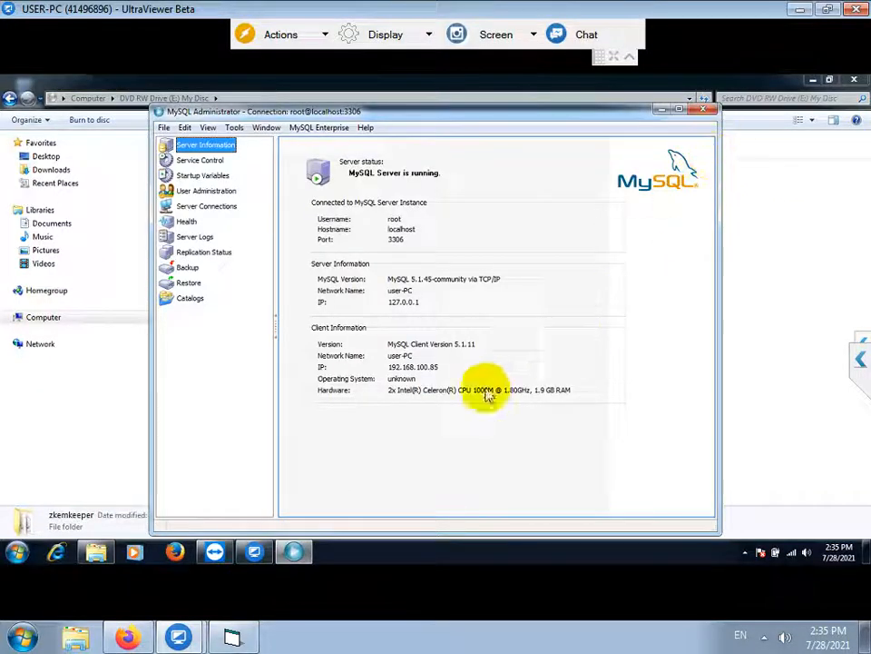
Type 'LALU RESTORE DATABASE .SQL NYA' into the note, then return to MySQL Administrator
{"action": "left_click", "coordinate": [251, 641]}
{"action": "type", "text": "LALU RES"}
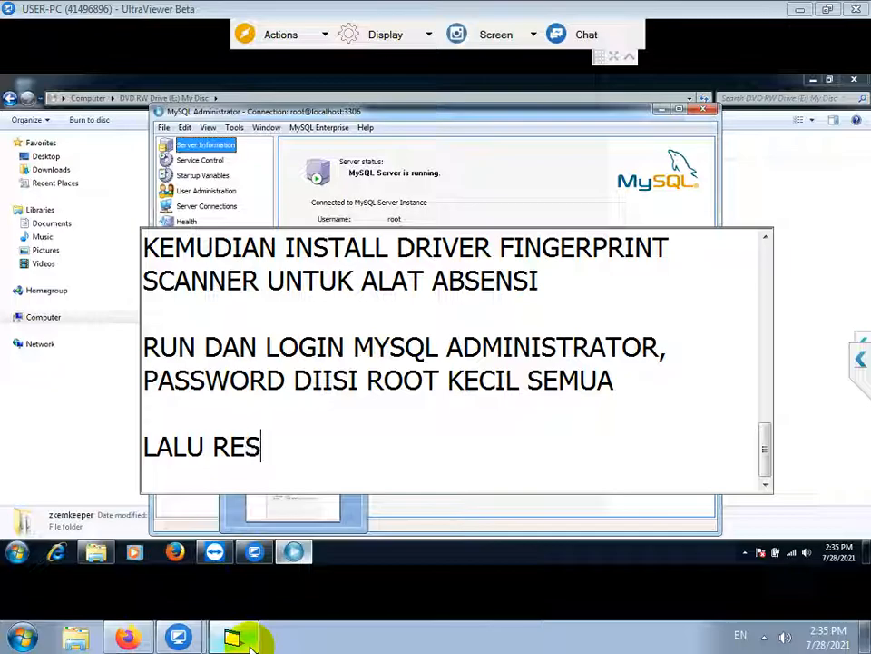
{"action": "key", "text": "ctrl+z"}
{"action": "type", "text": "TORE"}
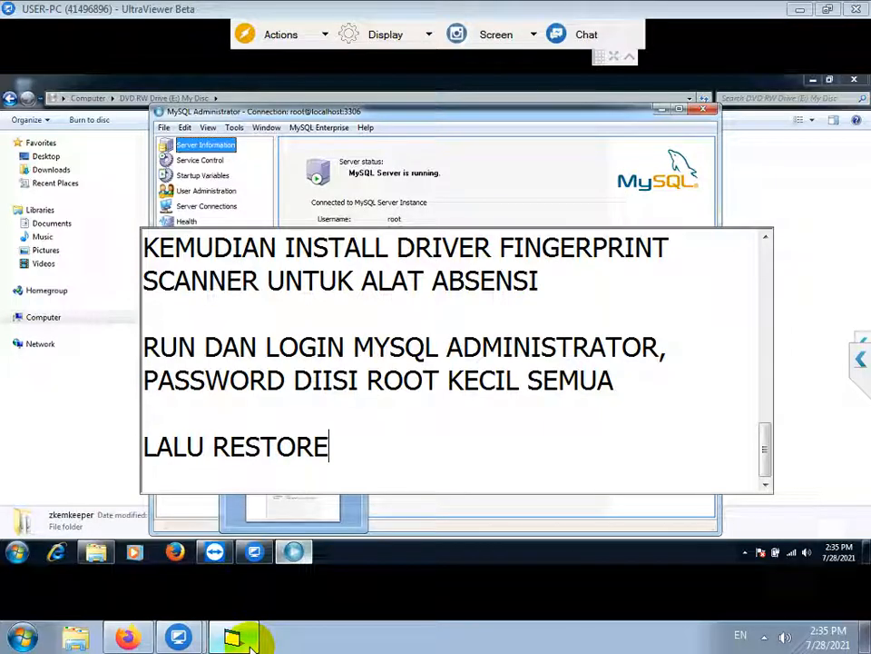
{"action": "type", "text": " DATABASE .SQL NYA"}
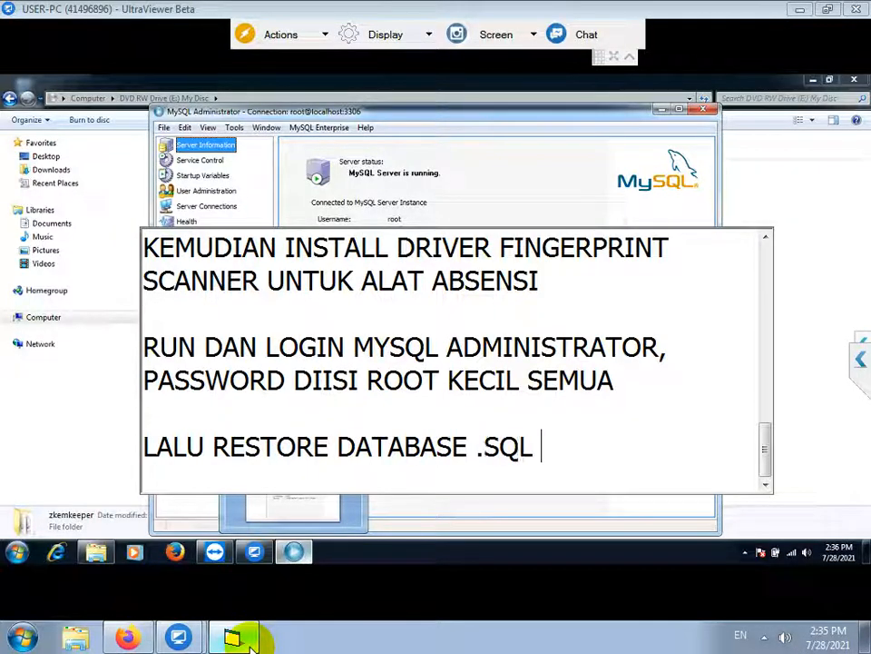
{"action": "key", "text": "Return"}
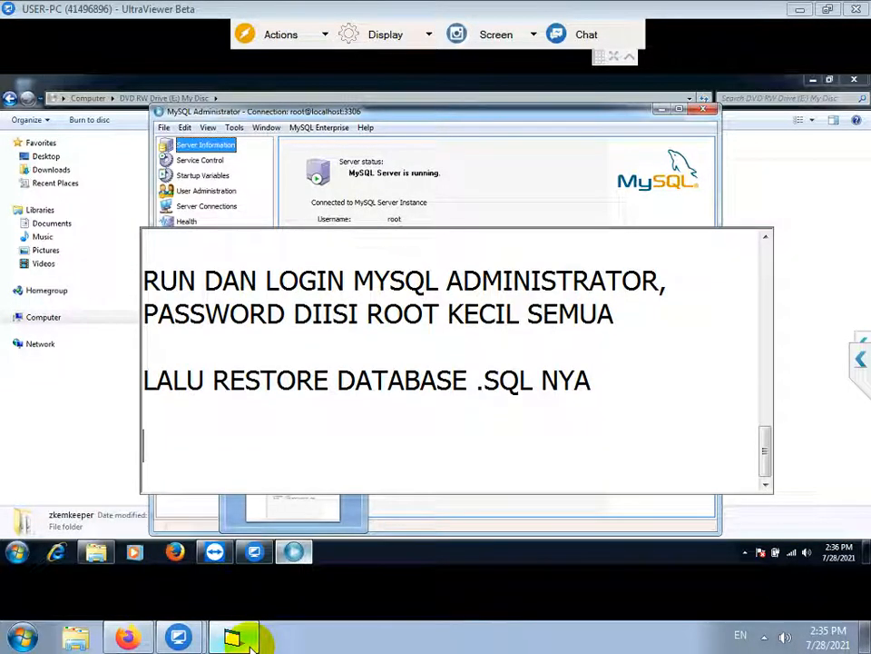
{"action": "left_click", "coordinate": [389, 145]}
Restore E:\Bengkel.sql from the DVD into MySQL, then close MySQL Administrator
{"action": "left_click", "coordinate": [189, 283]}
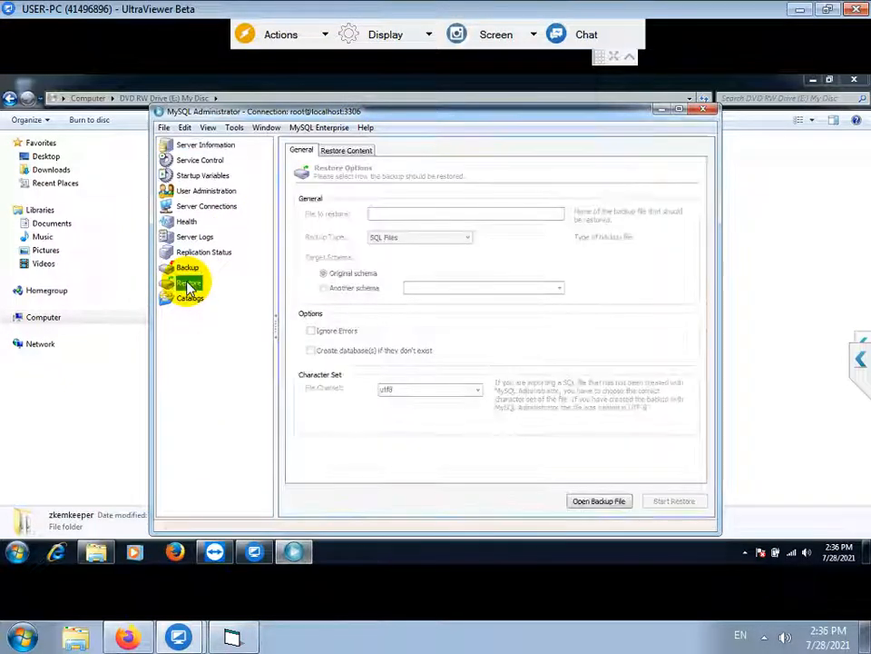
{"action": "left_click", "coordinate": [600, 506]}
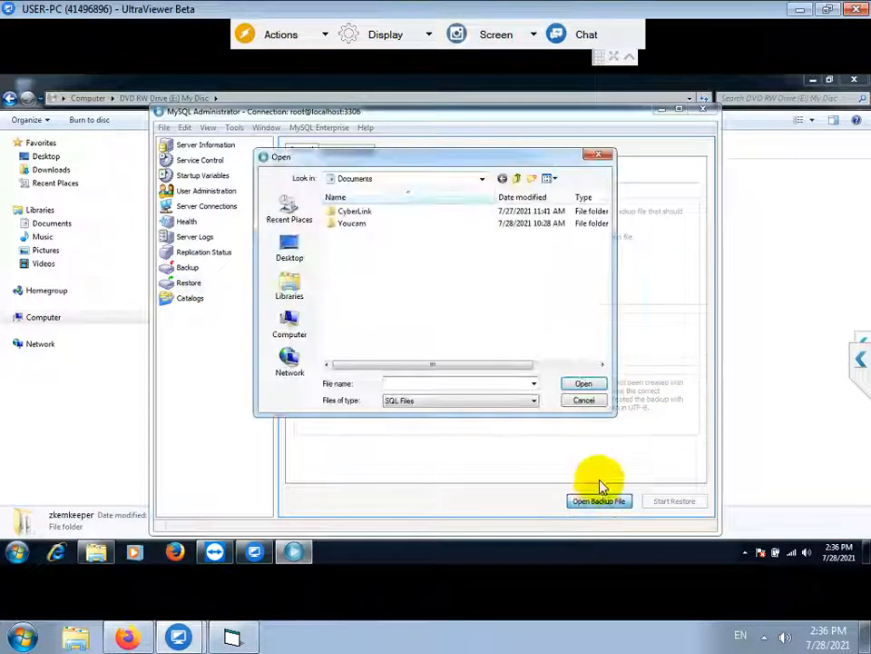
{"action": "left_click", "coordinate": [400, 183]}
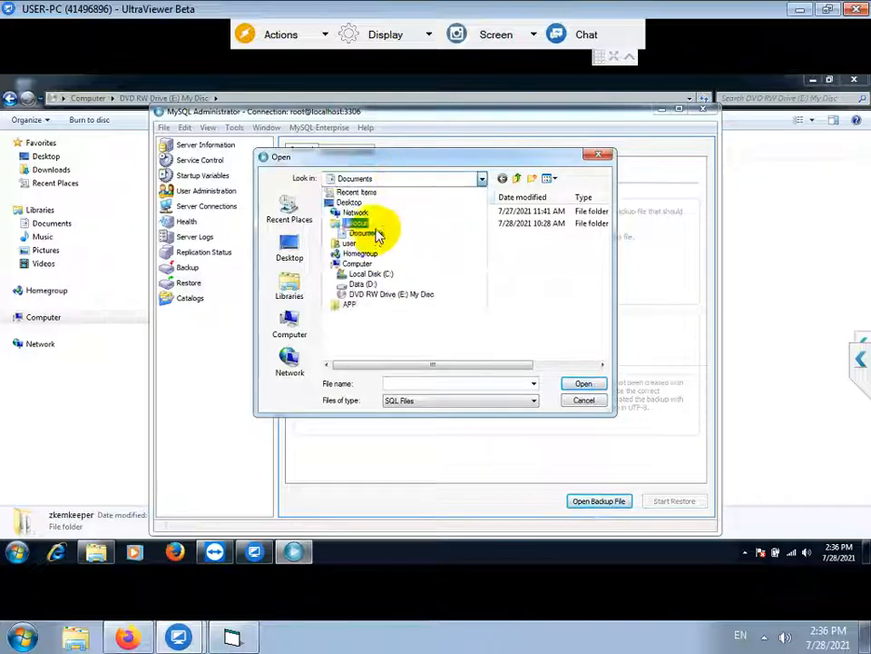
{"action": "left_click", "coordinate": [369, 293]}
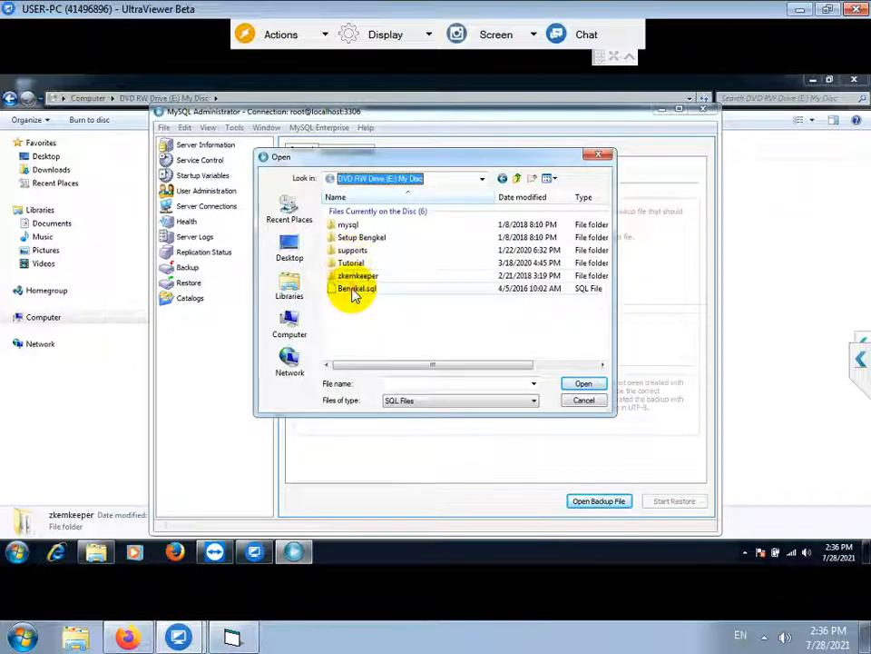
{"action": "left_click", "coordinate": [356, 289]}
{"action": "left_click", "coordinate": [586, 384]}
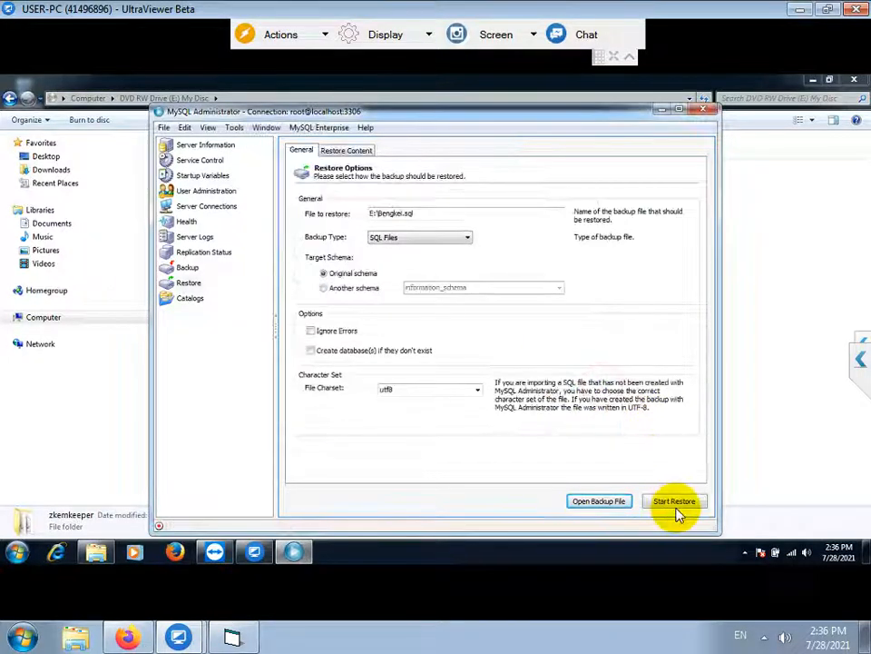
{"action": "left_click", "coordinate": [675, 504]}
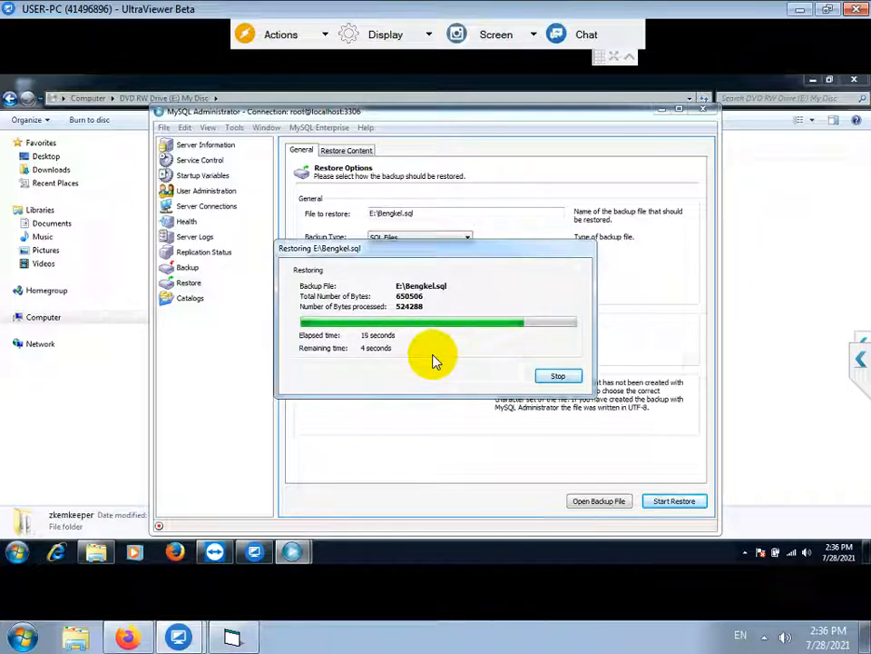
{"action": "left_click", "coordinate": [557, 378]}
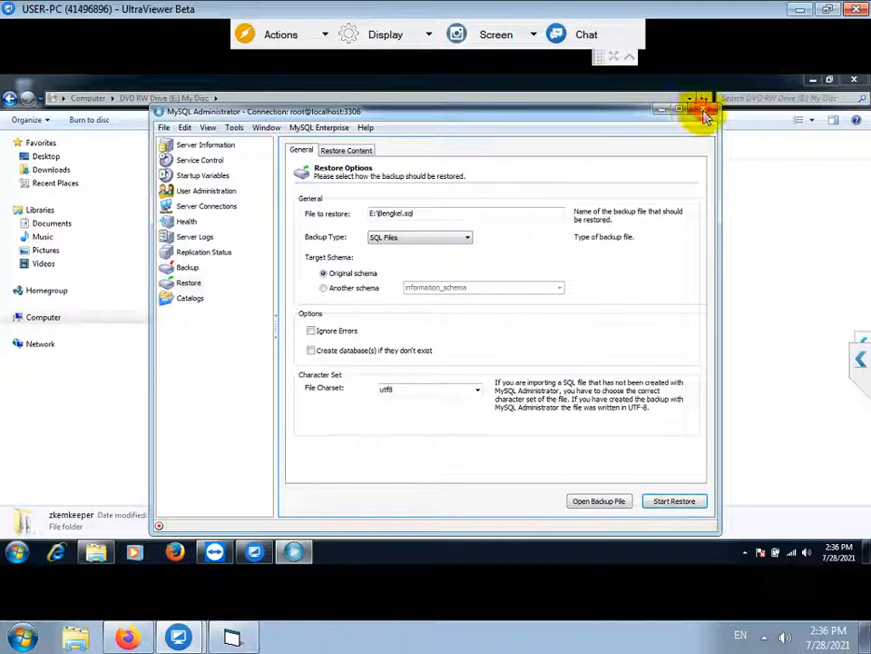
{"action": "left_click", "coordinate": [703, 110]}
Write the warning: don't run BENGKEL.EXE directly from the CD, copy it to the PC first
{"action": "left_click", "coordinate": [238, 638]}
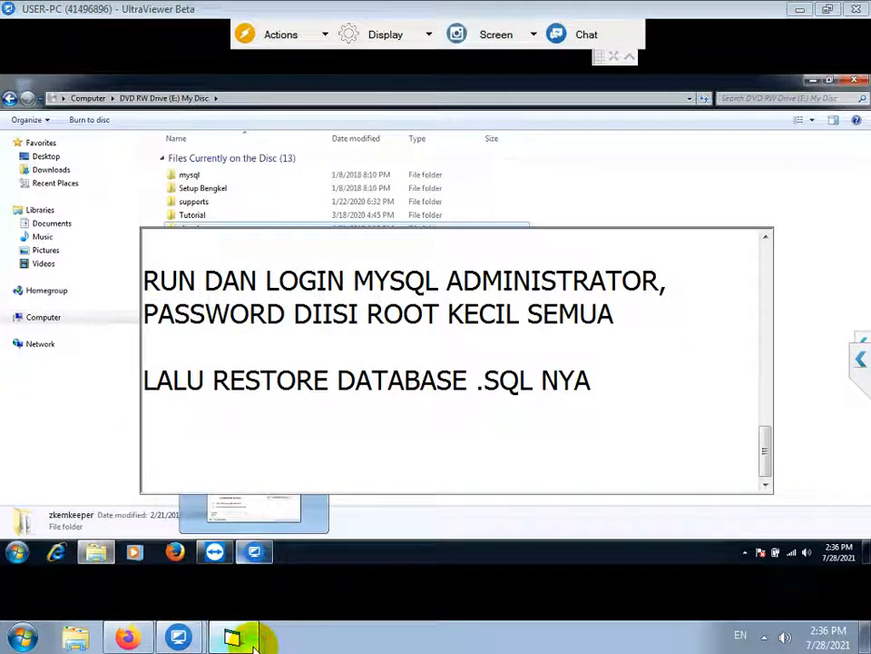
{"action": "type", "text": "JANGA"}
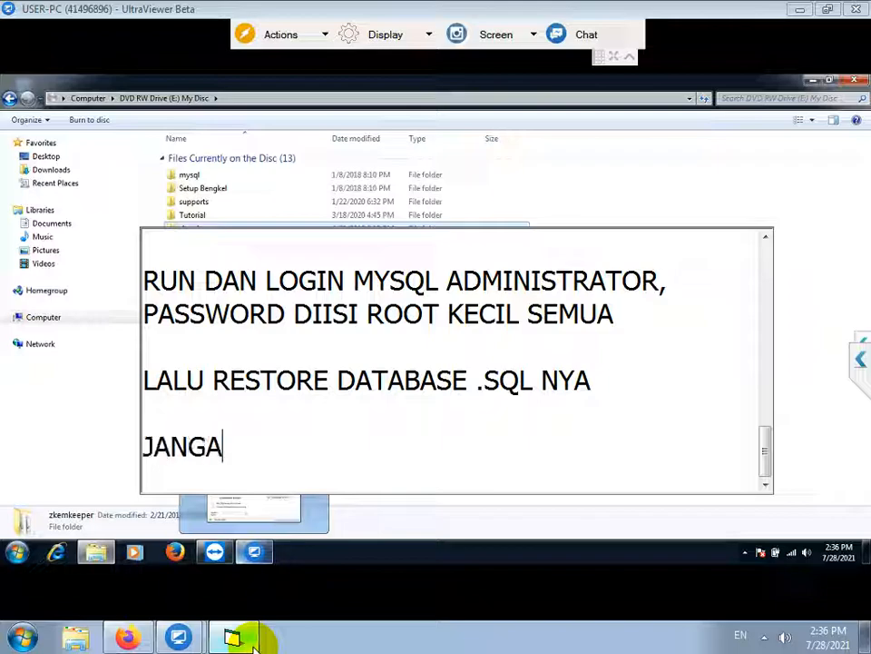
{"action": "type", "text": "N RUN BENGEKE"}
{"action": "key", "text": "BackSpace"}
{"action": "key", "text": "BackSpace"}
{"action": "type", "text": "EL.E"}
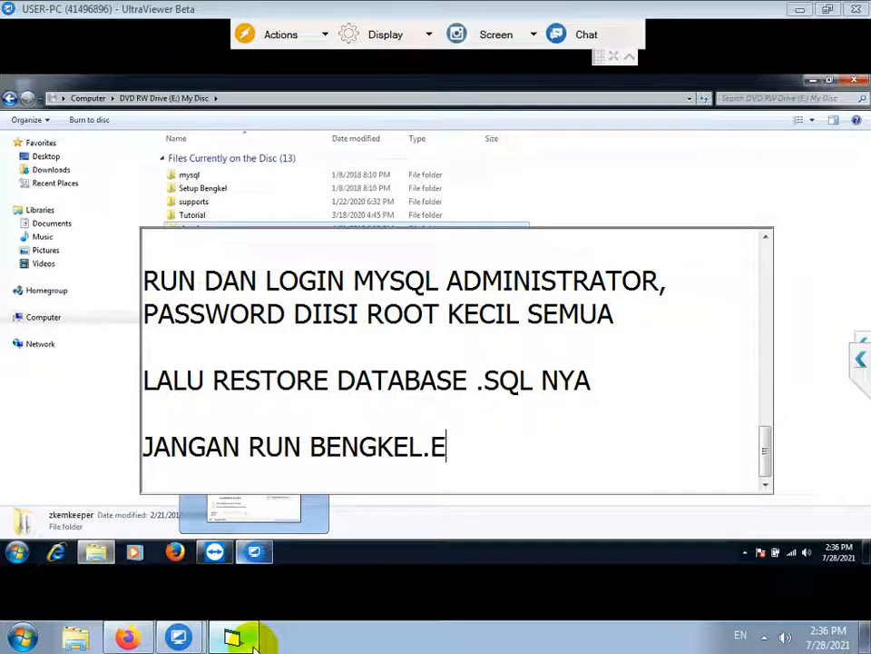
{"action": "type", "text": "XE LANGSUNG "}
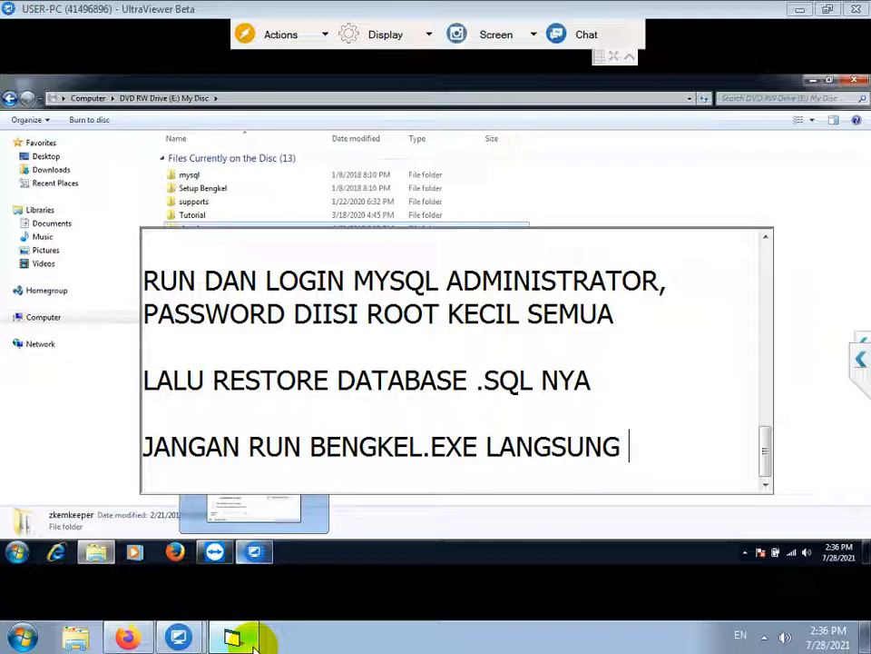
{"action": "type", "text": "DI CD, "}
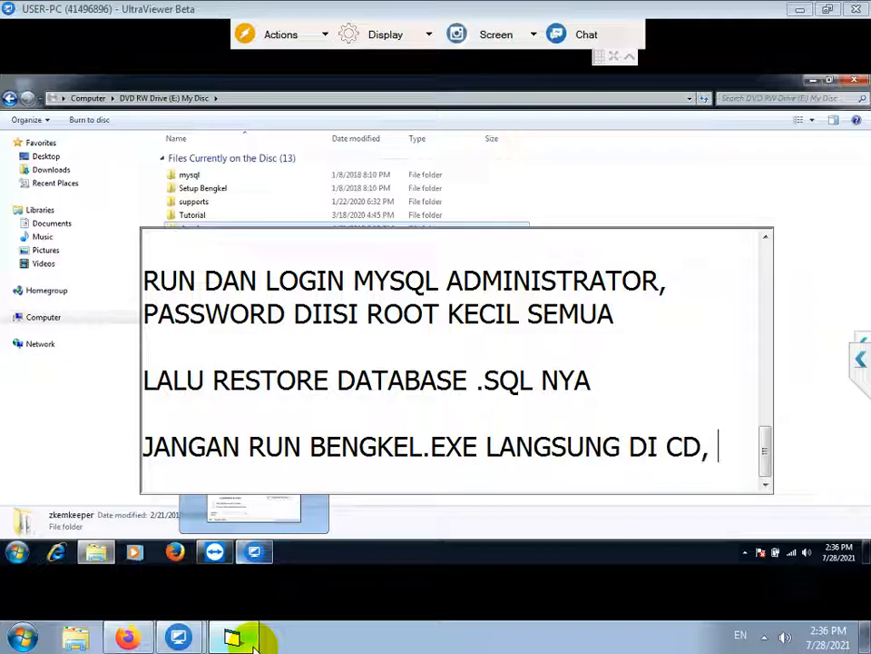
{"action": "type", "text": "COPY TERLEBIH D"}
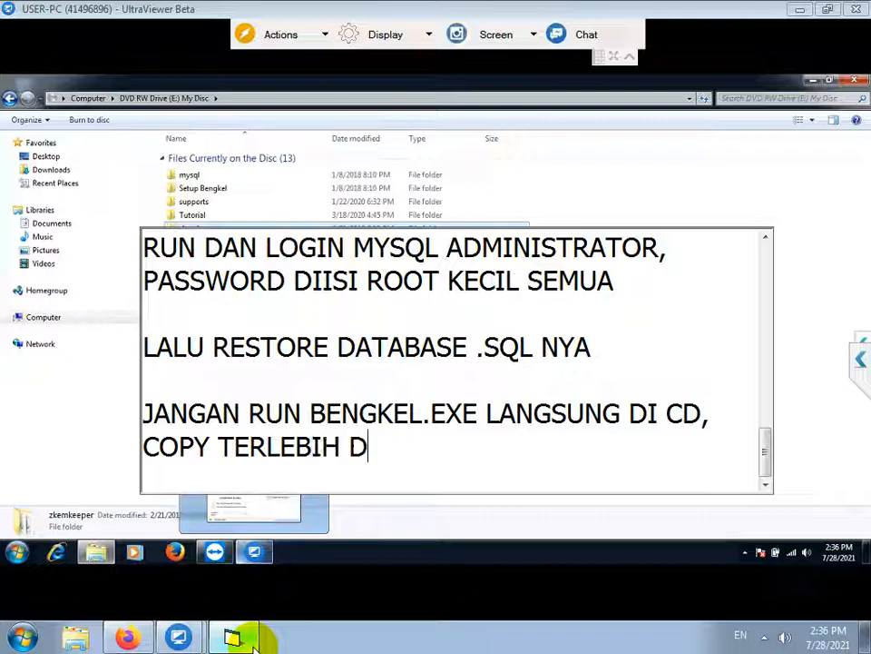
{"action": "type", "text": "AHULU KE PC, BARU DI"}
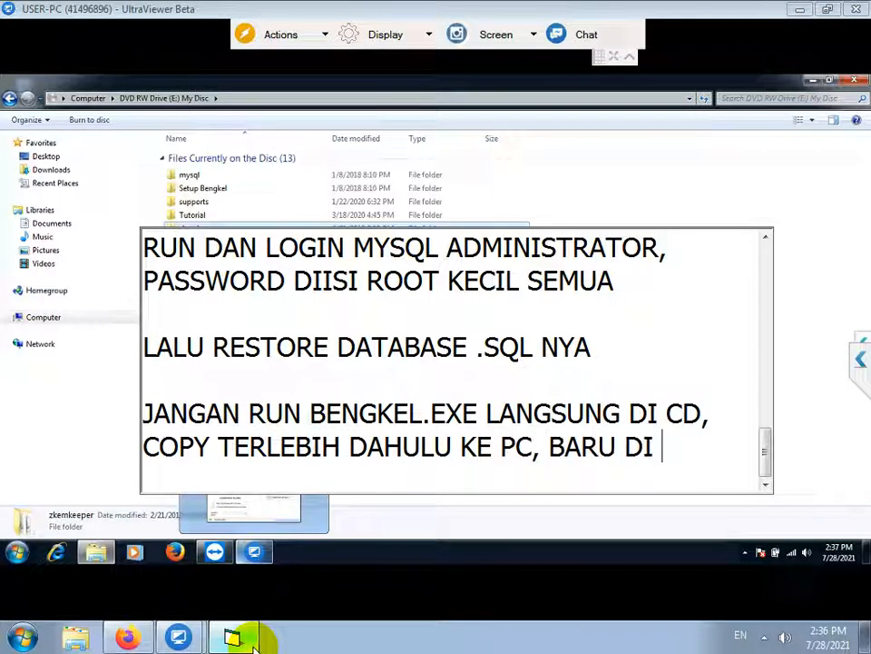
{"action": "type", "text": " RUN"}
{"action": "key", "text": "Return"}
{"action": "key", "text": "Return"}
Copy the supports folder and Bengkel-new application from the disc
{"action": "left_click", "coordinate": [543, 199]}
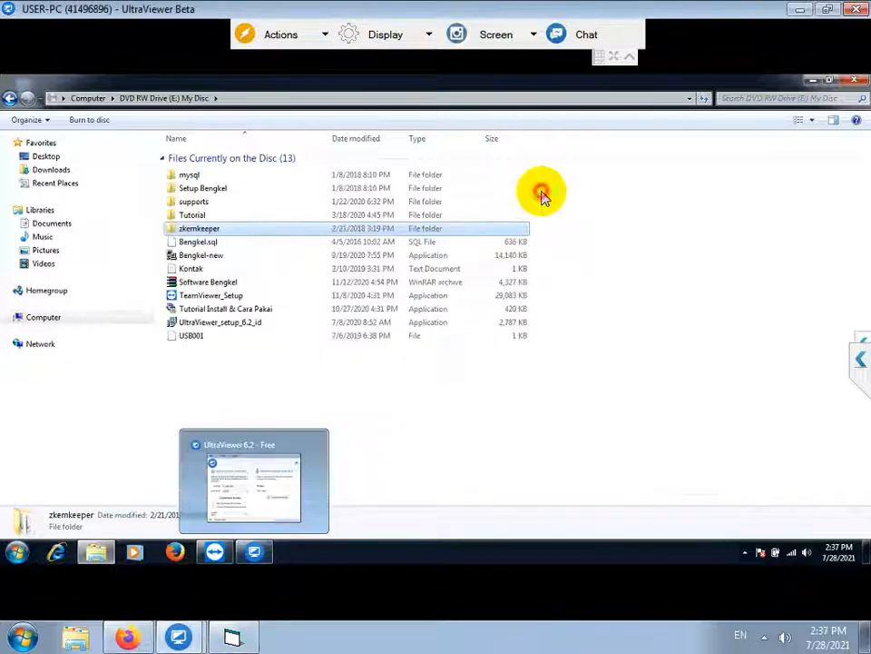
{"action": "left_click", "coordinate": [192, 254]}
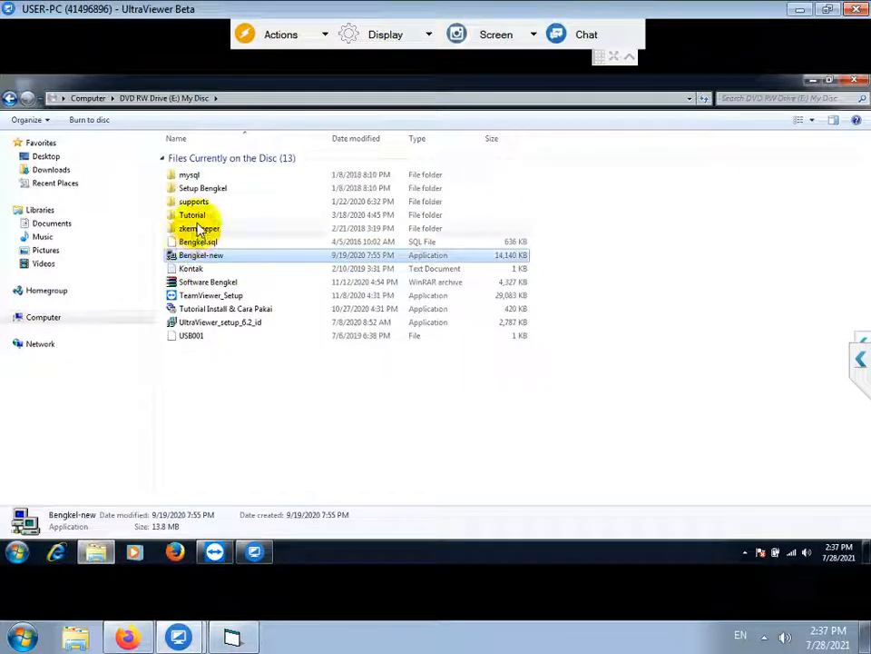
{"action": "left_click", "coordinate": [194, 201], "text": "ctrl"}
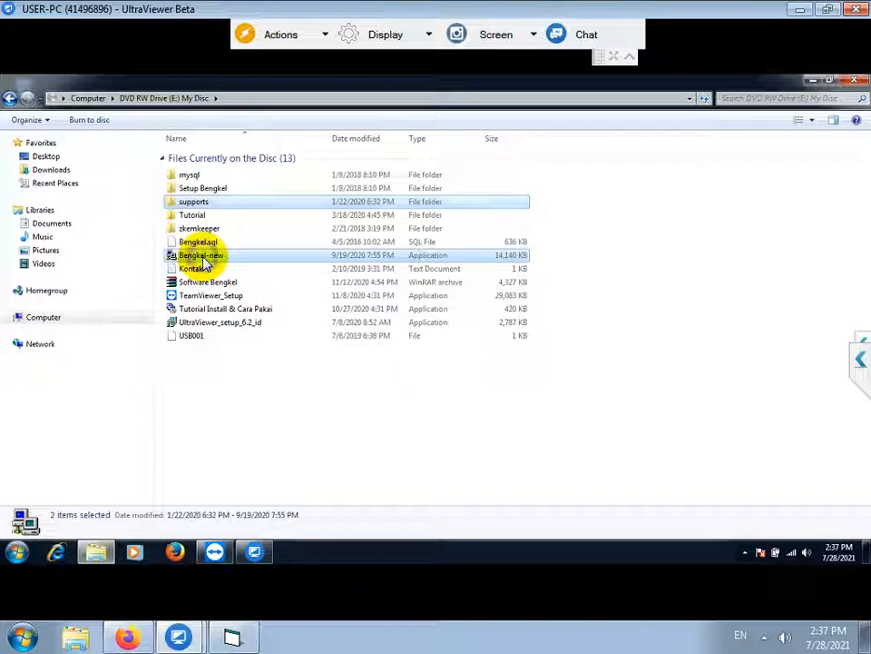
{"action": "right_click", "coordinate": [222, 259]}
{"action": "left_click", "coordinate": [233, 284]}
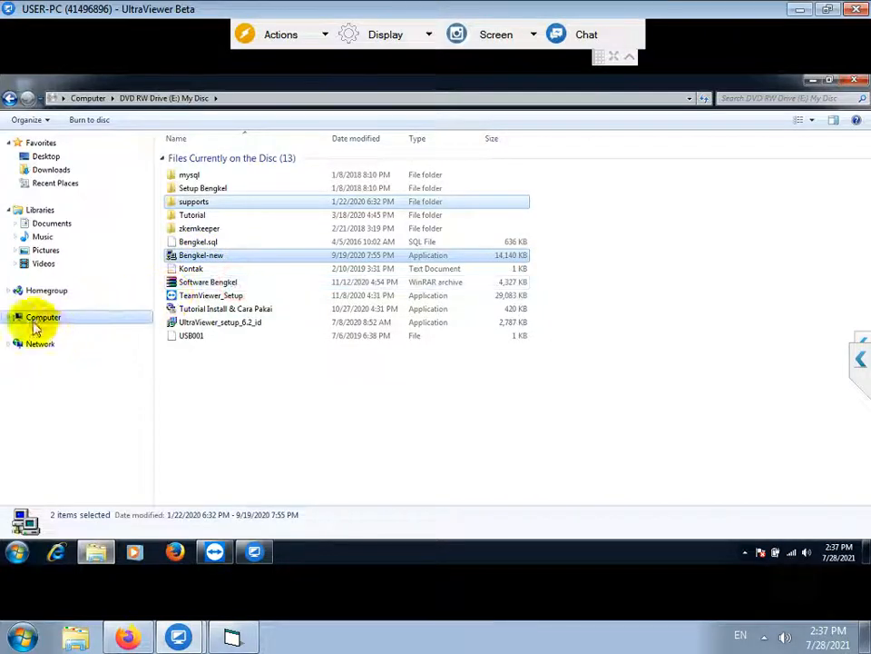
Create a bengkel folder on Data (D:) and paste the copied files into it
{"action": "left_click", "coordinate": [10, 318]}
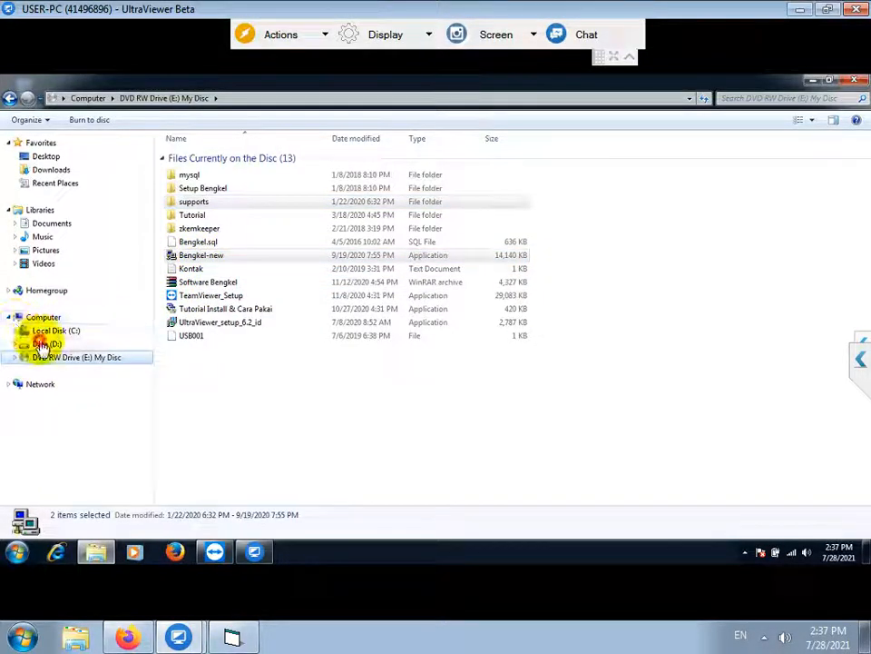
{"action": "left_click", "coordinate": [43, 344]}
{"action": "right_click", "coordinate": [214, 272]}
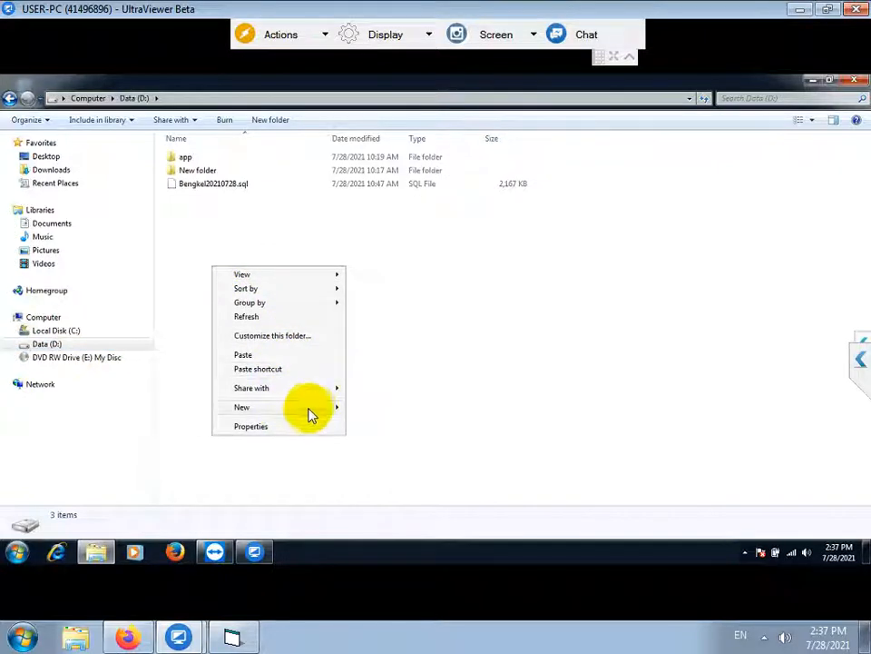
{"action": "mouse_move", "coordinate": [312, 409]}
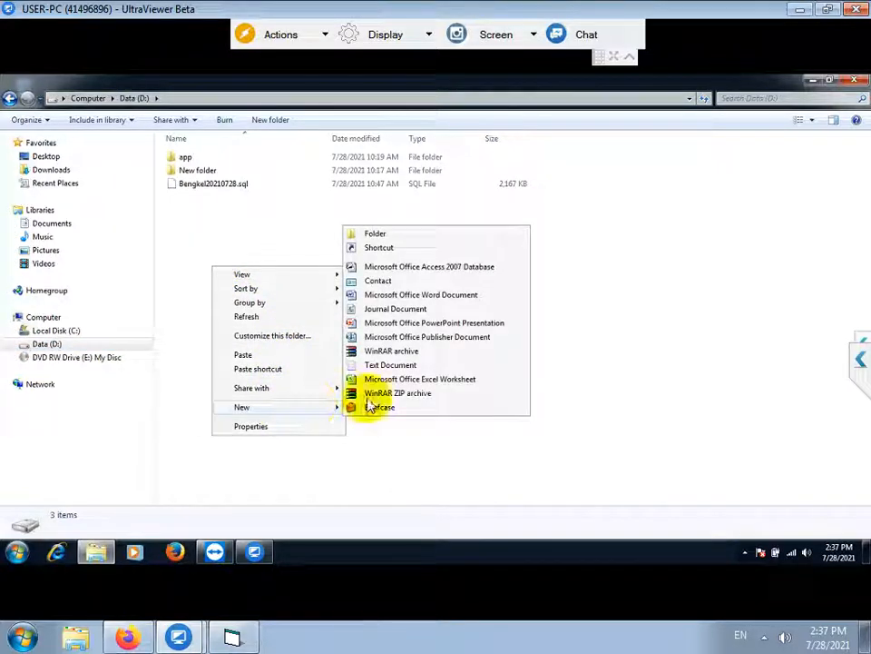
{"action": "left_click", "coordinate": [424, 238]}
{"action": "type", "text": "bengke"}
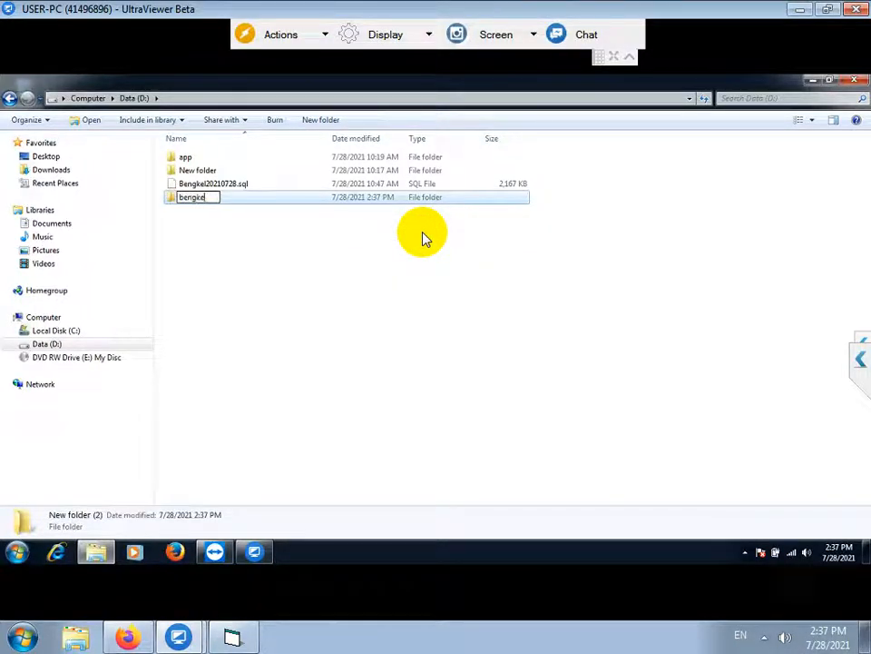
{"action": "type", "text": "l"}
{"action": "key", "text": "Return"}
{"action": "key", "text": "Return"}
{"action": "right_click", "coordinate": [423, 234]}
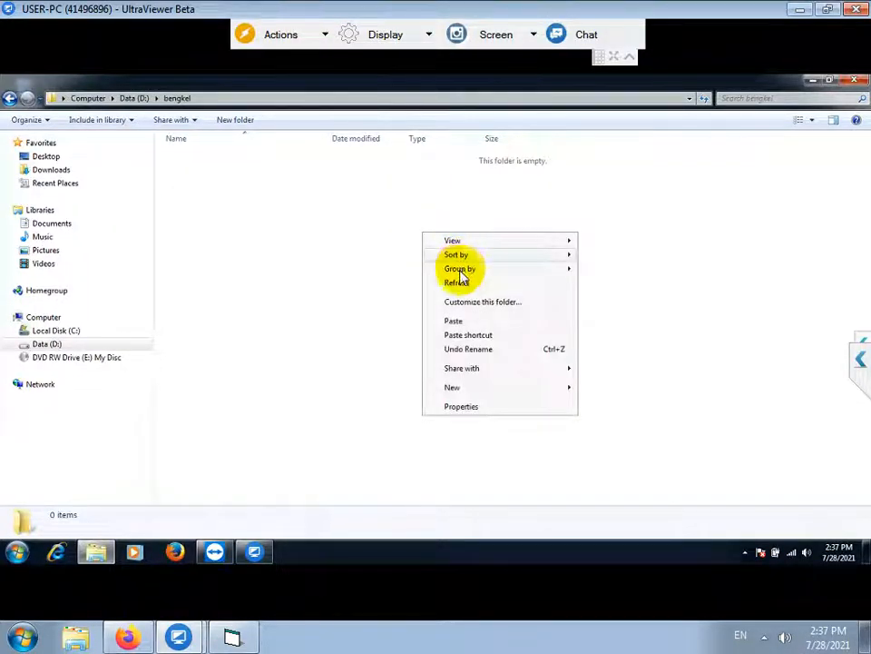
{"action": "left_click", "coordinate": [454, 321]}
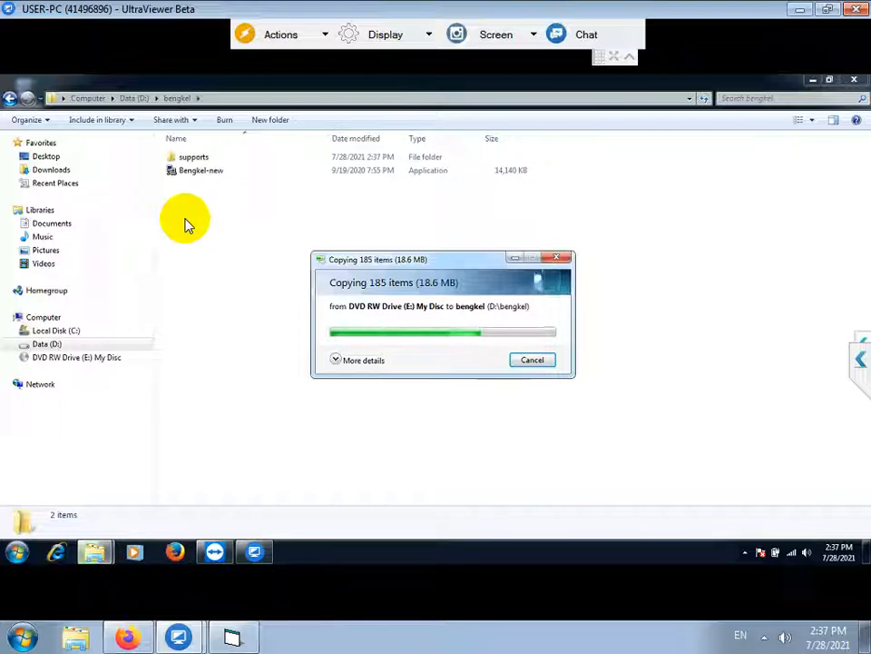
{"action": "left_click", "coordinate": [199, 173]}
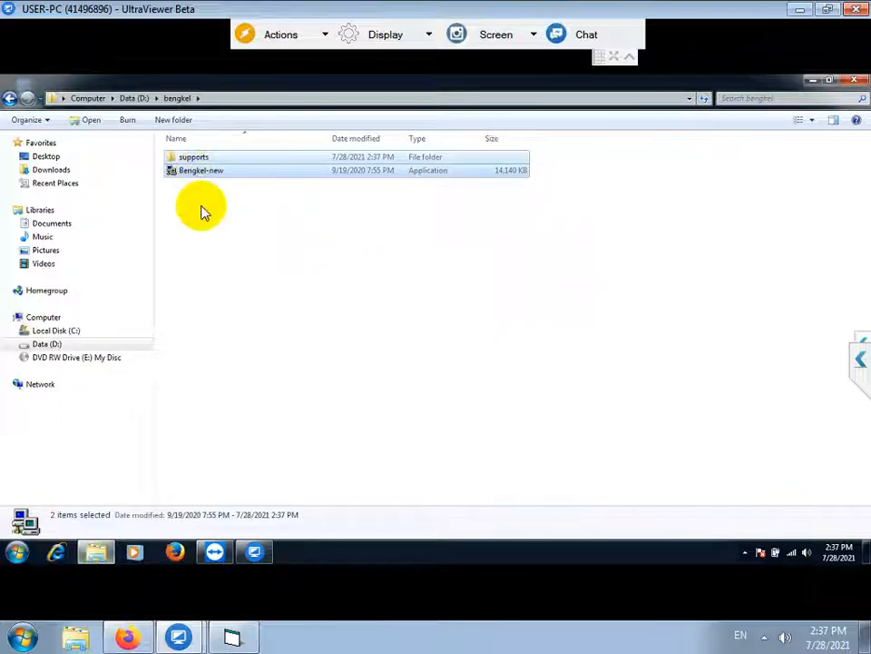
Create a desktop shortcut for Bengkel-new and launch the workshop app from it
{"action": "left_click", "coordinate": [200, 178]}
{"action": "right_click", "coordinate": [200, 178]}
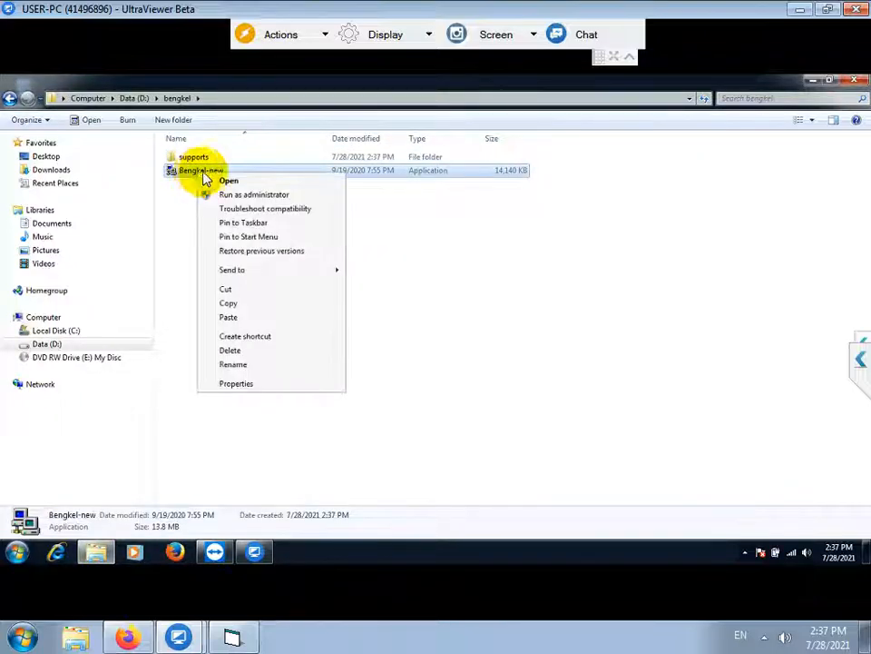
{"action": "mouse_move", "coordinate": [286, 271]}
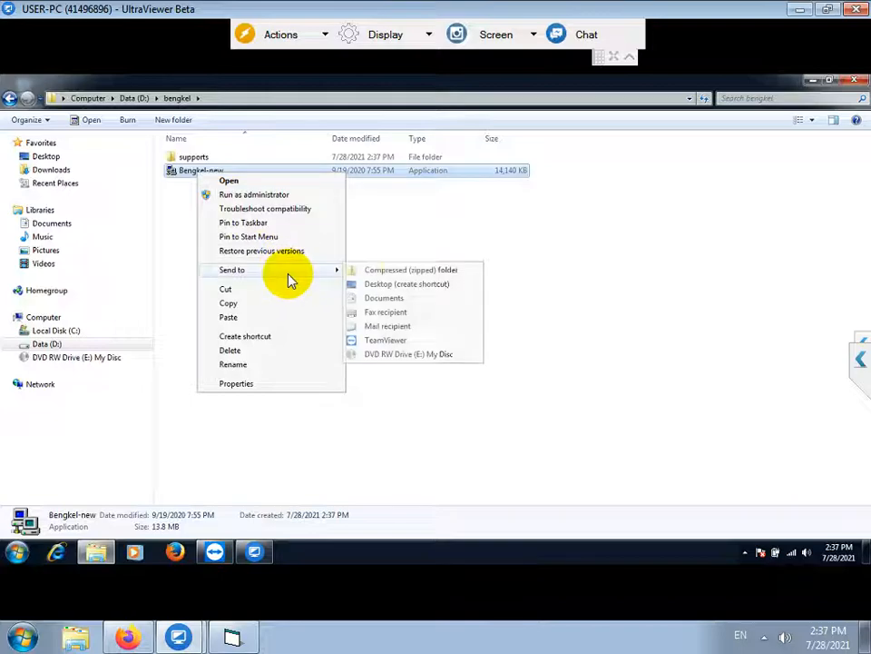
{"action": "left_click", "coordinate": [391, 285]}
{"action": "left_click", "coordinate": [804, 81]}
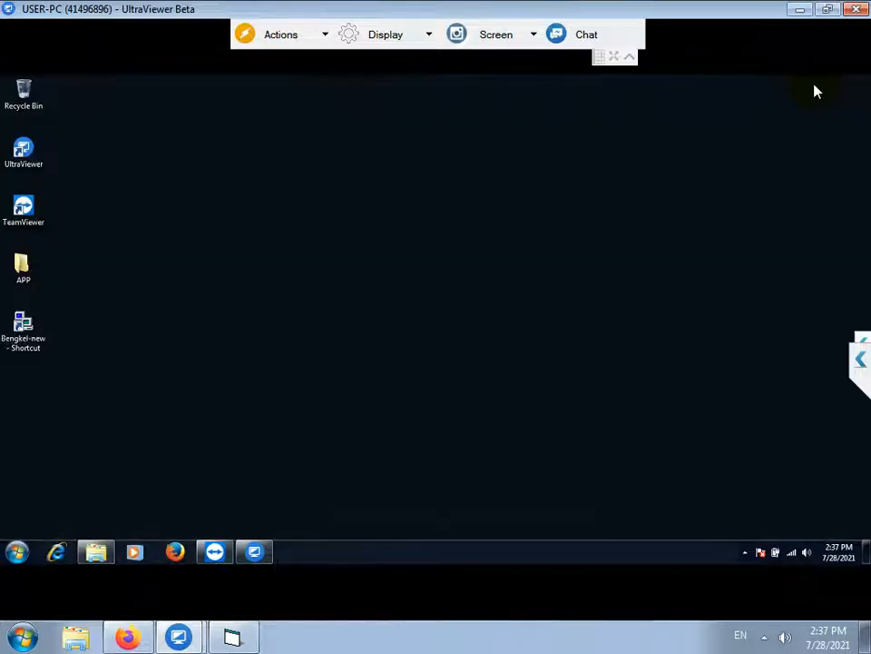
{"action": "double_click", "coordinate": [25, 328]}
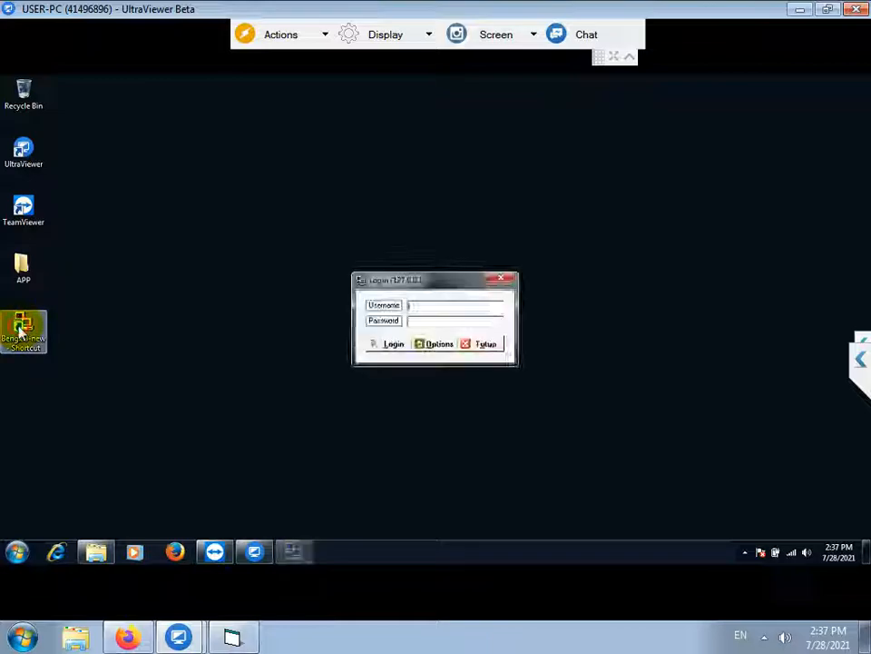
{"action": "left_click", "coordinate": [235, 639]}
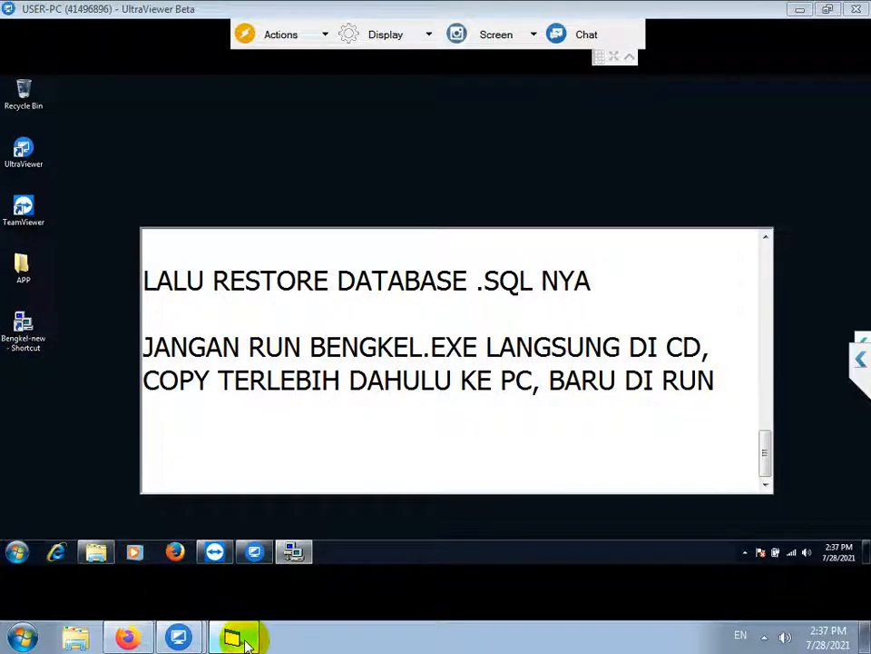
{"action": "type", "text": "USERNAME DAN PA"}
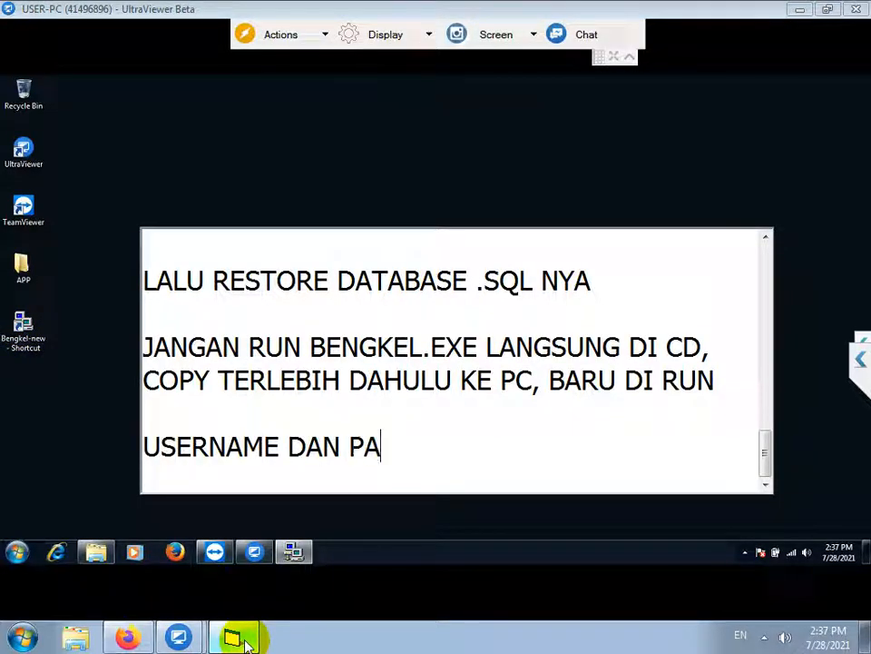
{"action": "type", "text": "SSWORD DIISI ADMIN SEMUA KECIL "}
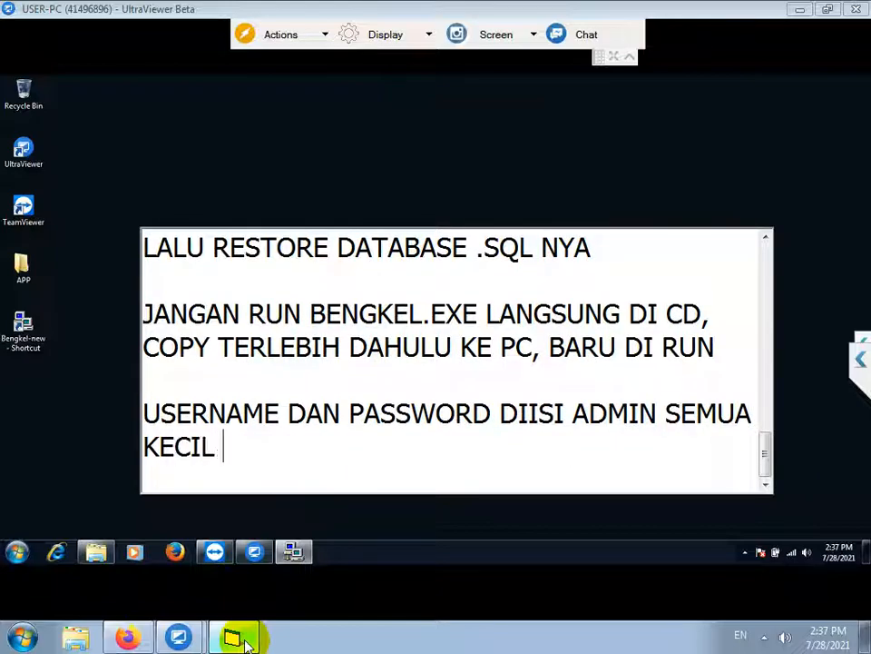
{"action": "type", "text": "SEMUA"}
{"action": "key", "text": "Return"}
{"action": "key", "text": "Return"}
Enter 'adm' in the Username field of the login dialog and submit it
{"action": "left_click", "coordinate": [361, 190]}
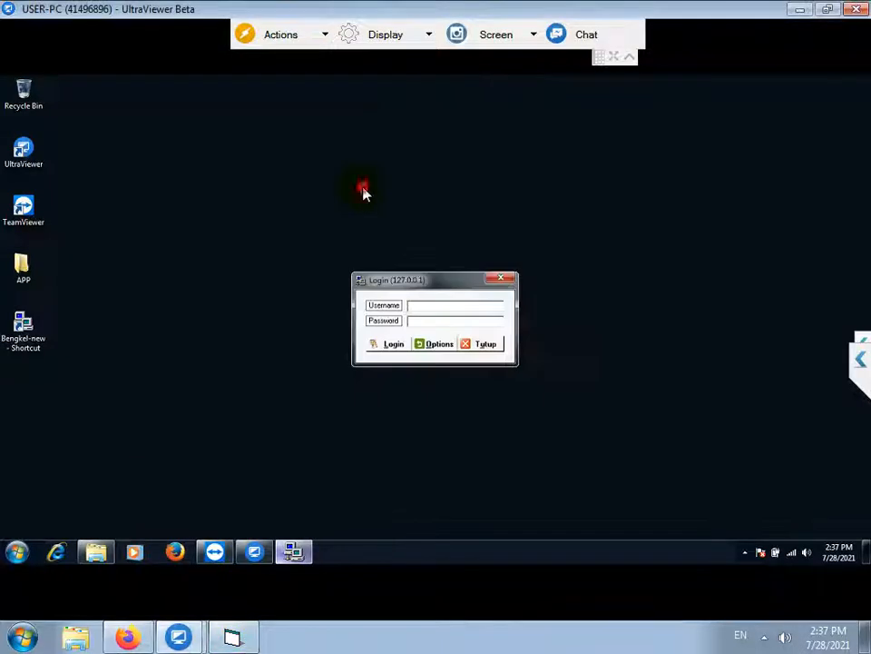
{"action": "left_click", "coordinate": [424, 305]}
{"action": "type", "text": "admin"}
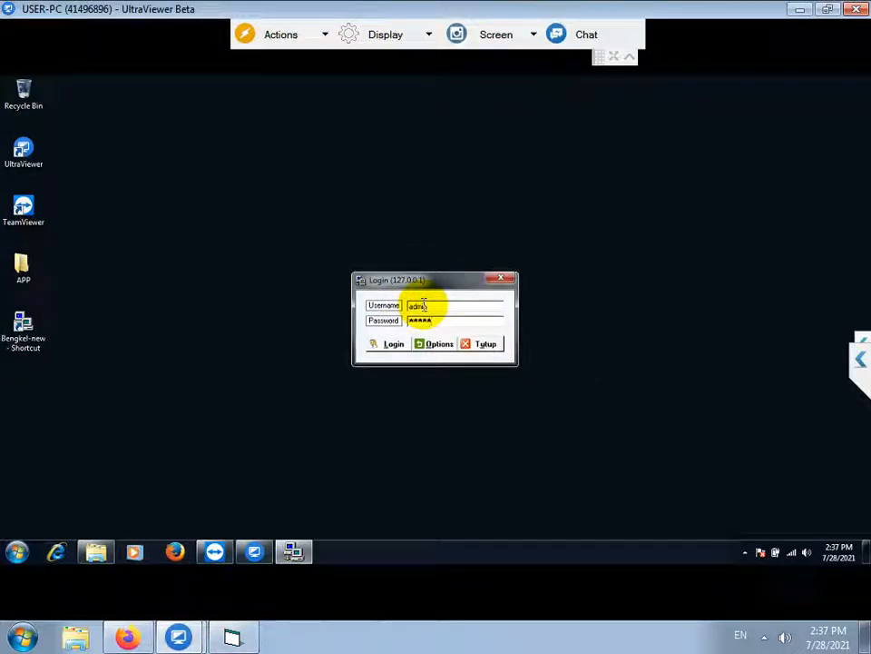
{"action": "left_click", "coordinate": [385, 345]}
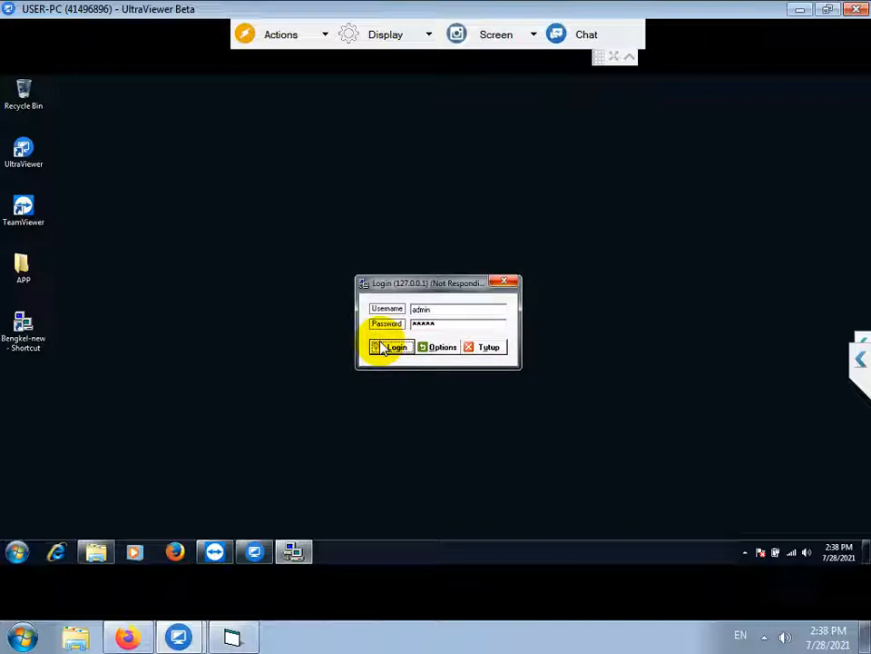
Retry the hanging login, collapsing the UltraViewer toolbar, then bring the setup notes forward
{"action": "left_click", "coordinate": [384, 349]}
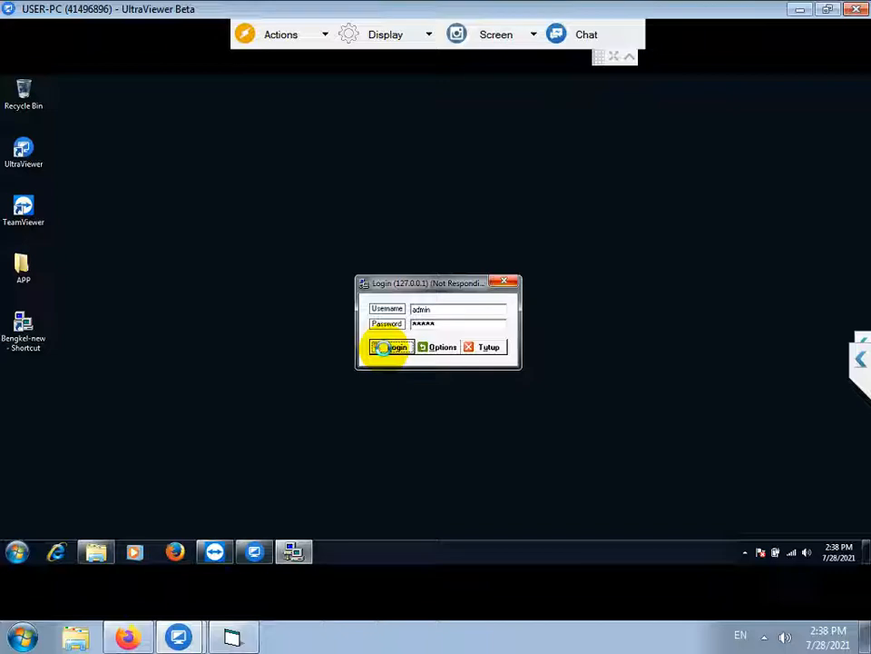
{"action": "left_click", "coordinate": [629, 57]}
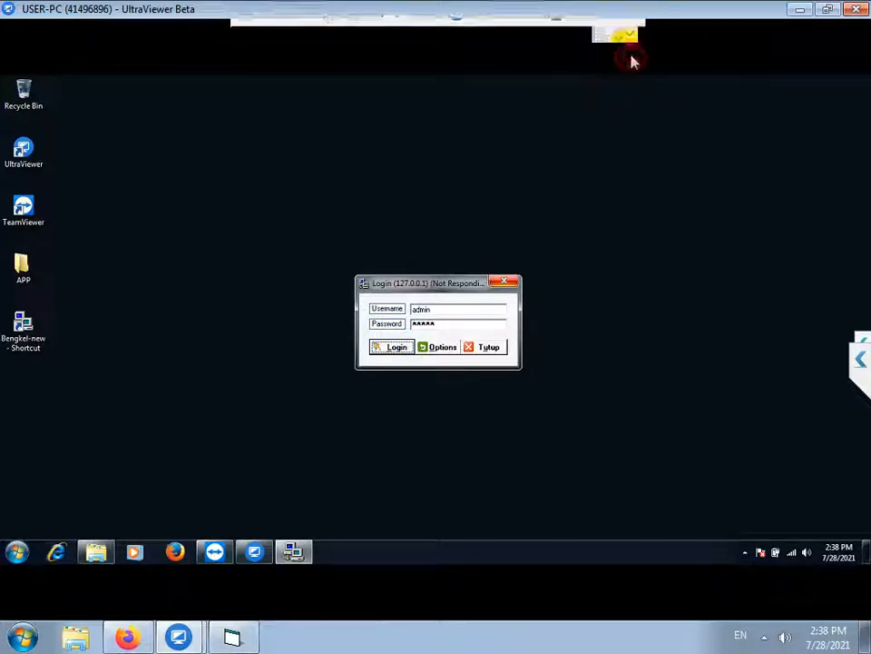
{"action": "left_click", "coordinate": [377, 341]}
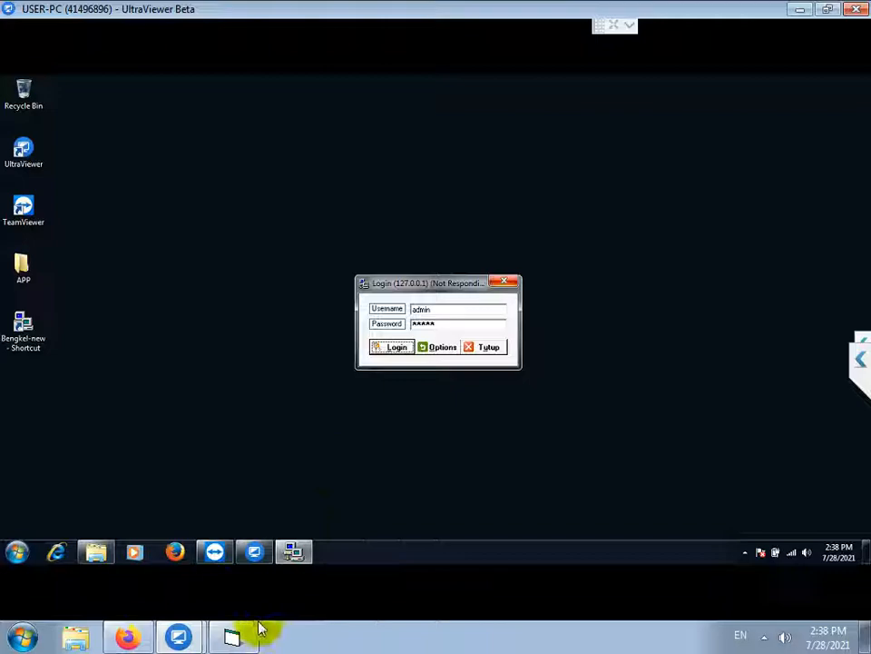
{"action": "left_click", "coordinate": [236, 638]}
Note 'TUNGGU JANGAN DI CLOSE PAKSA, LAGI UPDATE DATABASE', then open the Keuangan section
{"action": "type", "text": "TUNGG"}
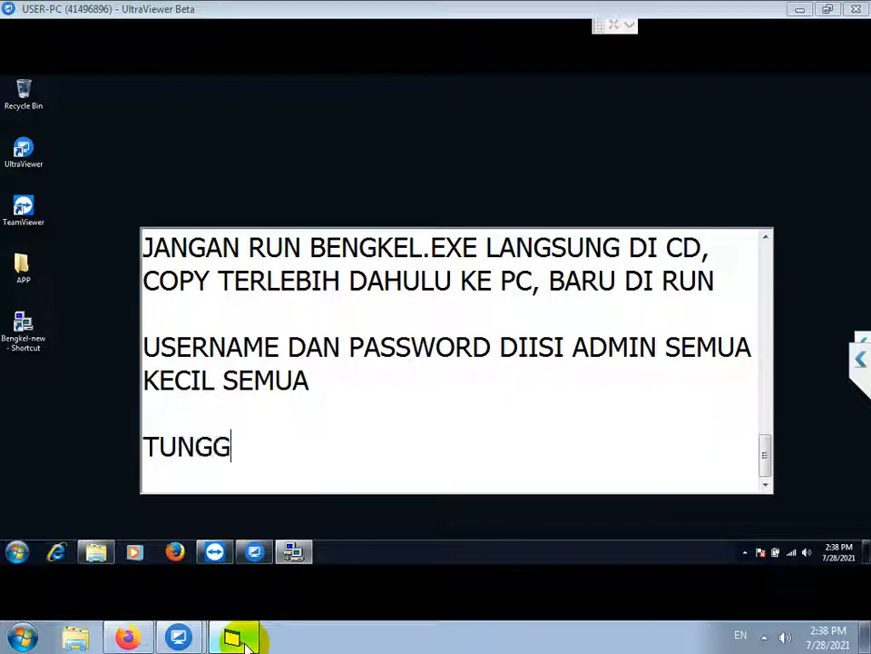
{"action": "type", "text": "U JANGAN DI CLOSE PA"}
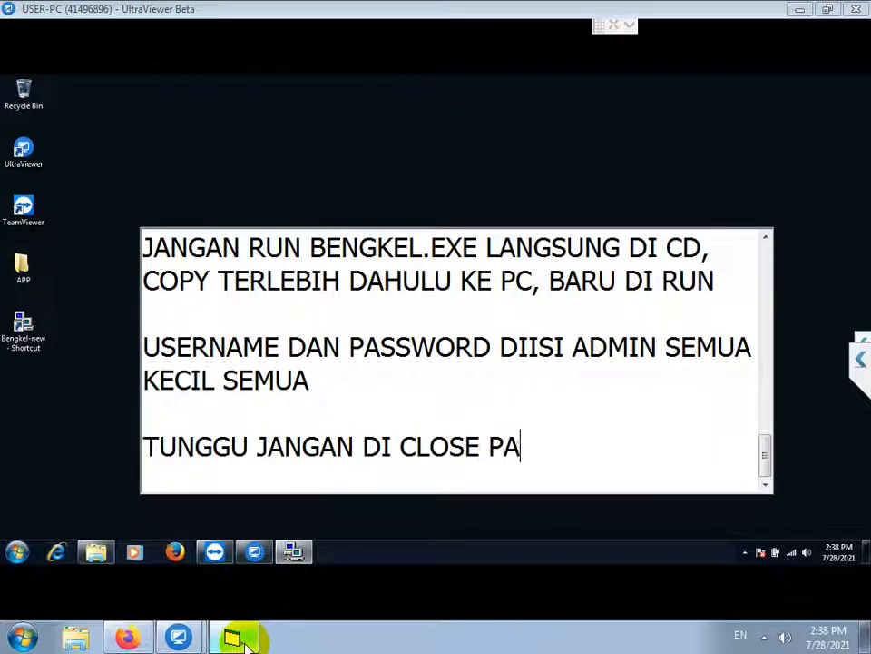
{"action": "type", "text": "KSA, LAGI "}
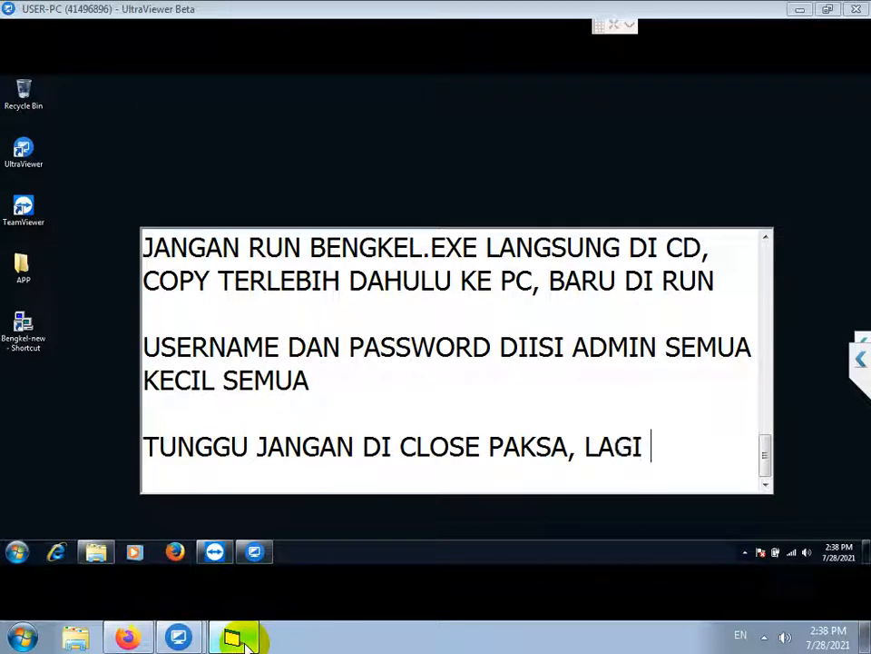
{"action": "type", "text": "UPDATE DATABASE"}
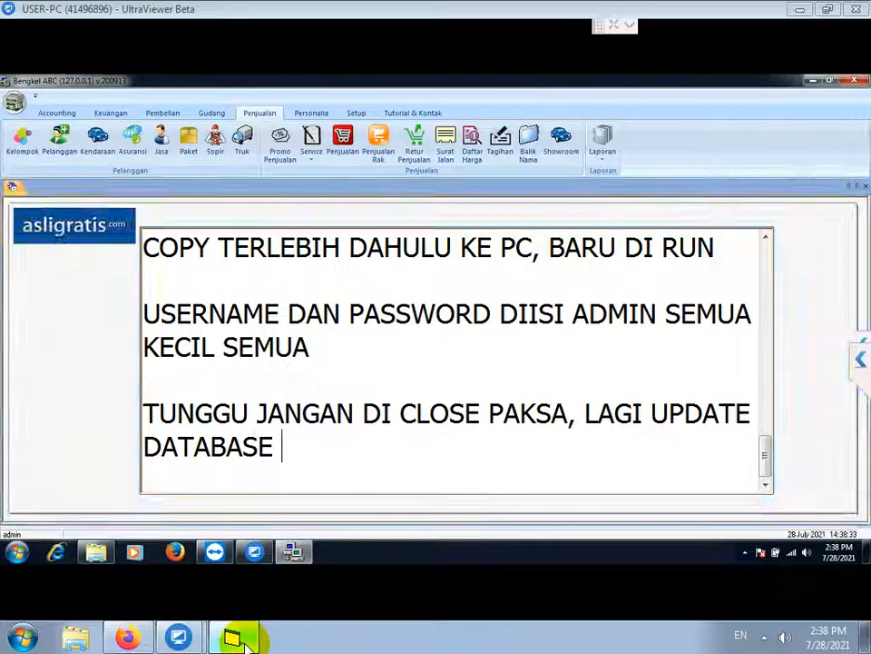
{"action": "key", "text": "Return"}
{"action": "key", "text": "Return"}
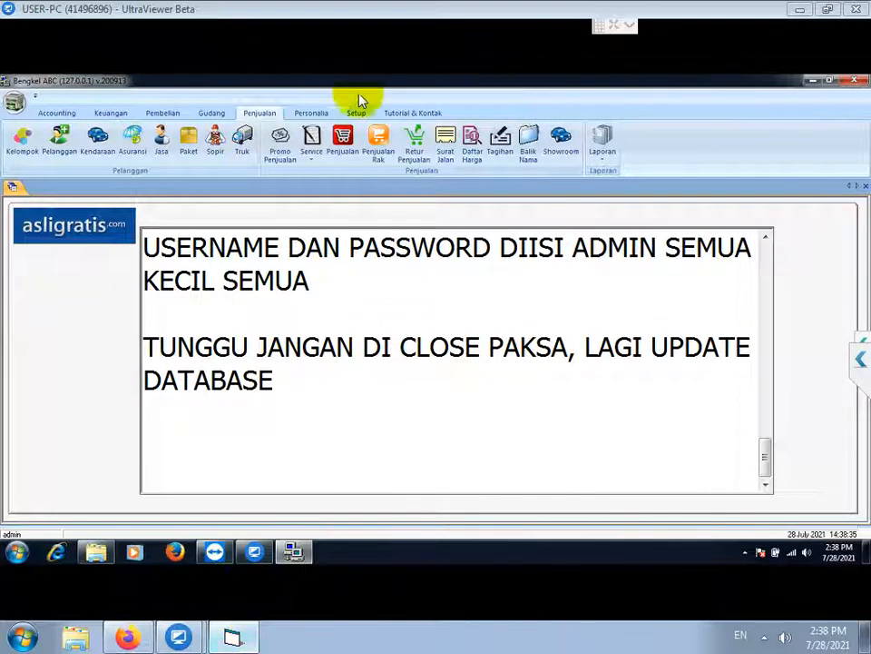
{"action": "left_click", "coordinate": [110, 113]}
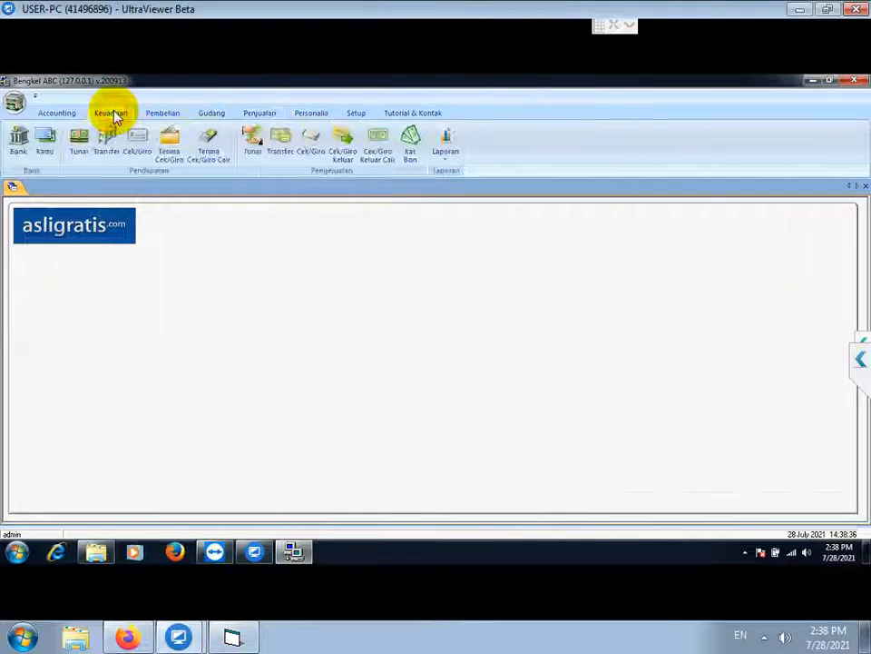
Run the Laporan Kas cash report for the period, then note 'TUNGGU TUTORIAL SELANJUTNYA'
{"action": "left_click", "coordinate": [444, 164]}
{"action": "left_click", "coordinate": [467, 172]}
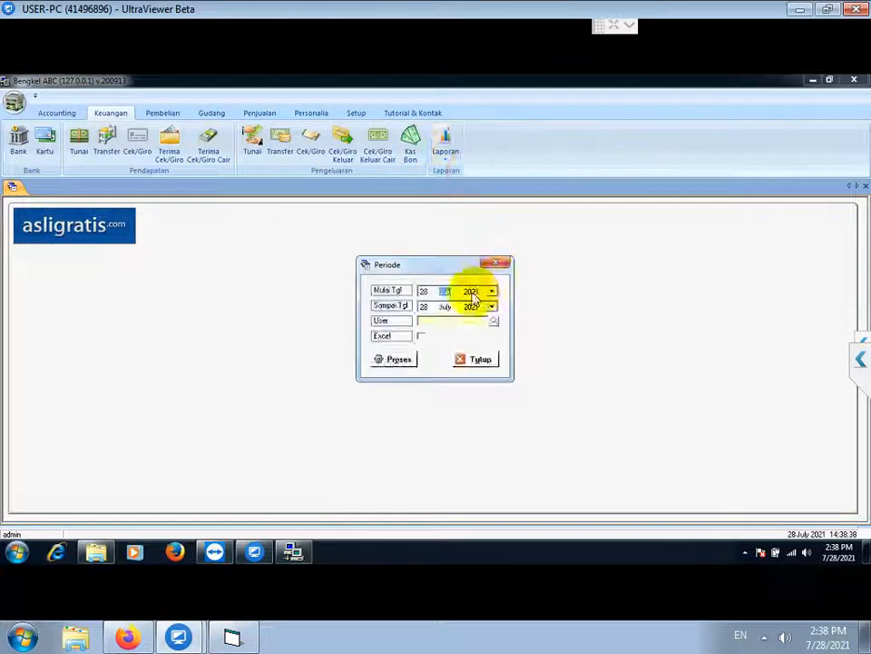
{"action": "left_click", "coordinate": [386, 360]}
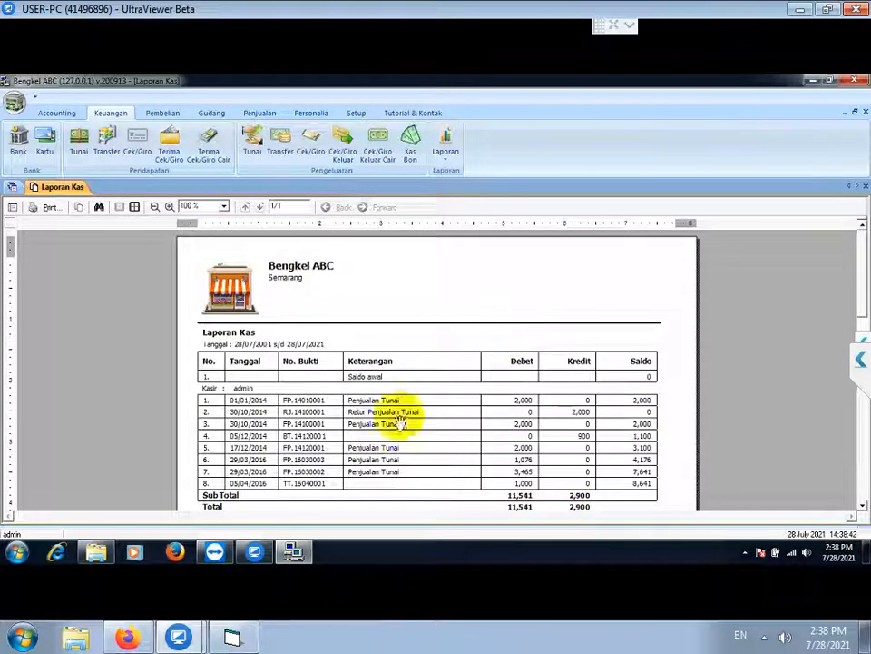
{"action": "left_click", "coordinate": [231, 638]}
{"action": "type", "text": "TUNGGU TUTORIAL SELANJUTNY"}
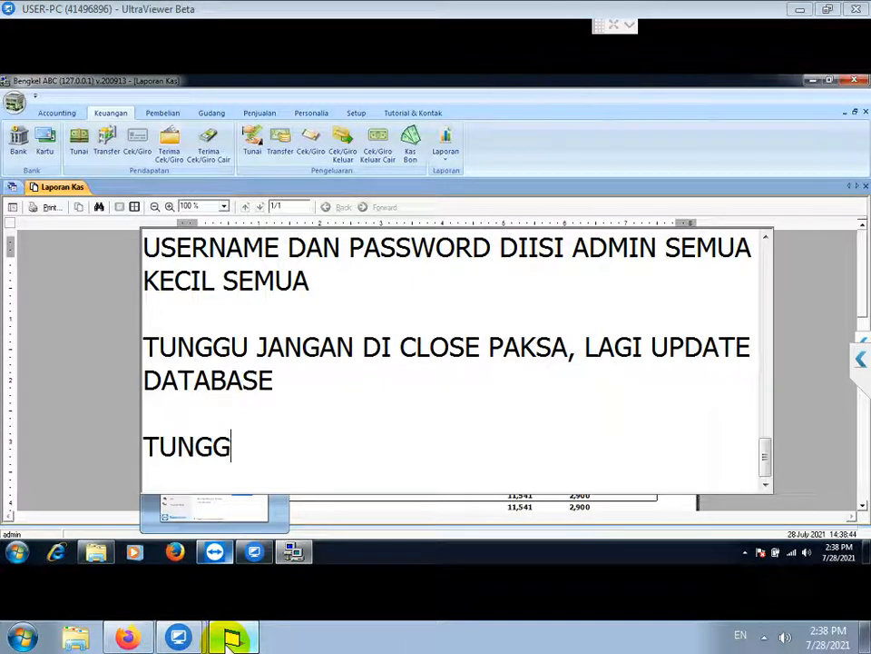